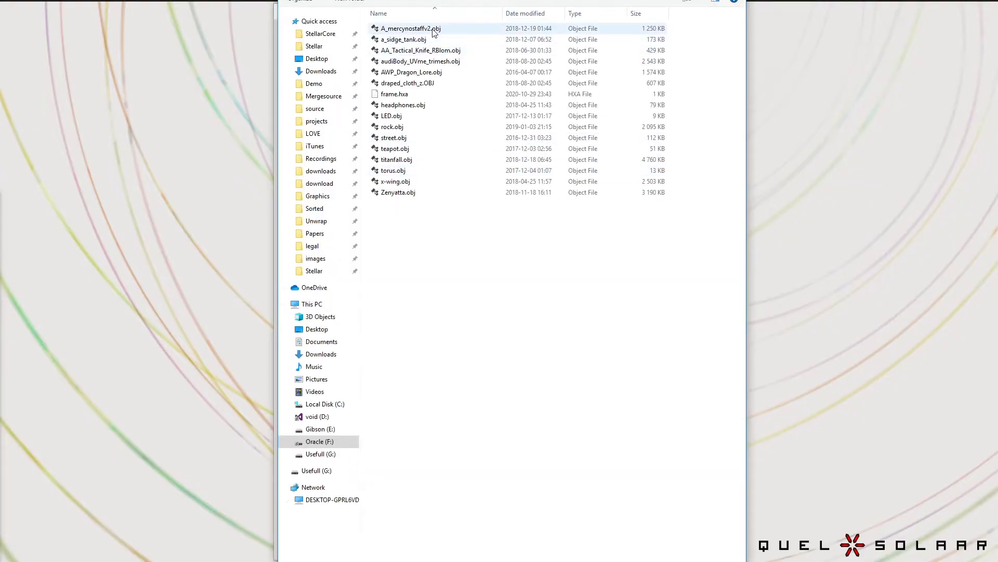
Load A_mercynostaffv2.obj to auto-unwrap it, then reopen the OBJ file list
double_click(435, 31)
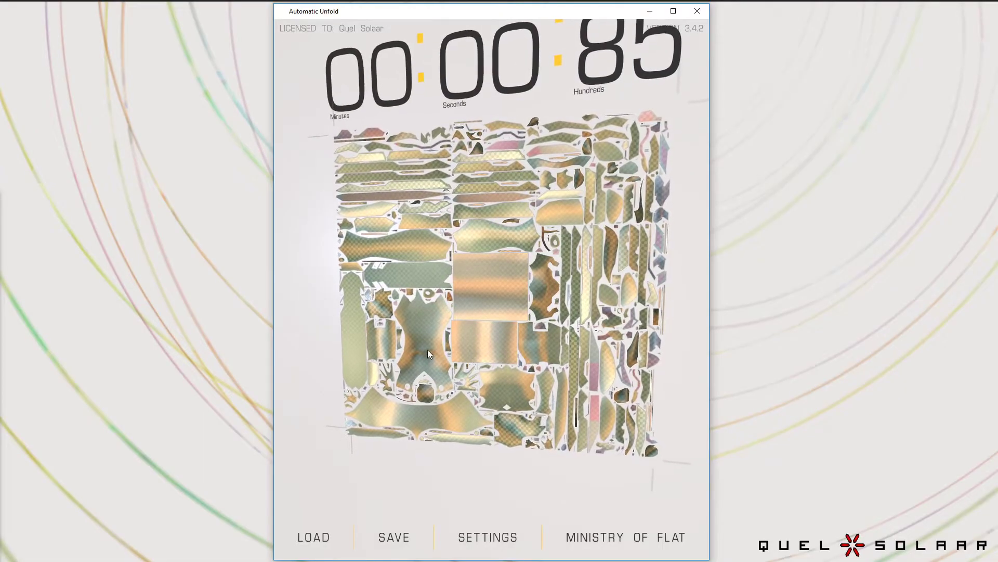
click(312, 538)
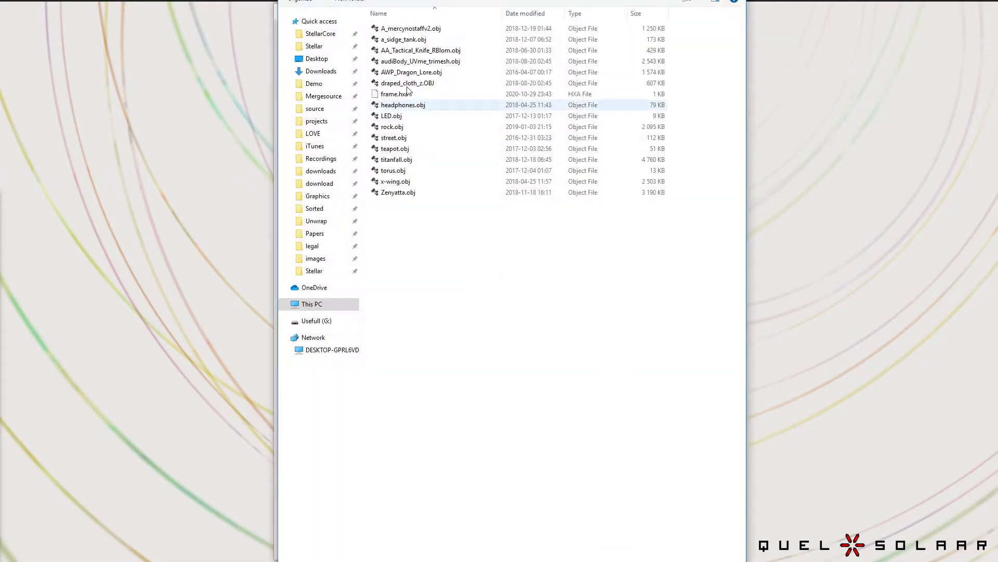
Load a_sidge_tank.obj and orbit the unwrapped tank through side, front and three-quarter views
double_click(411, 39)
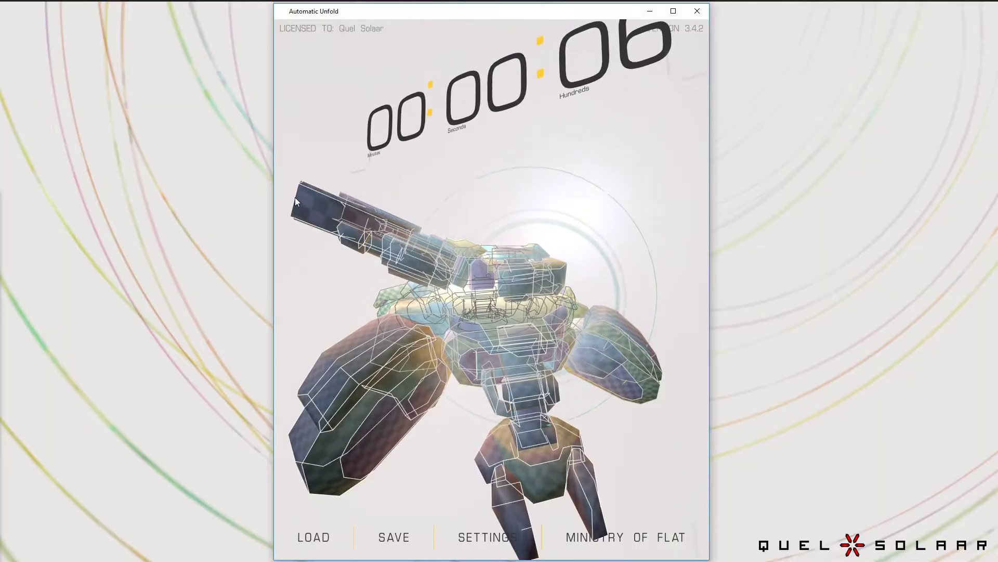
drag(295, 198, 359, 448)
drag(393, 256, 309, 172)
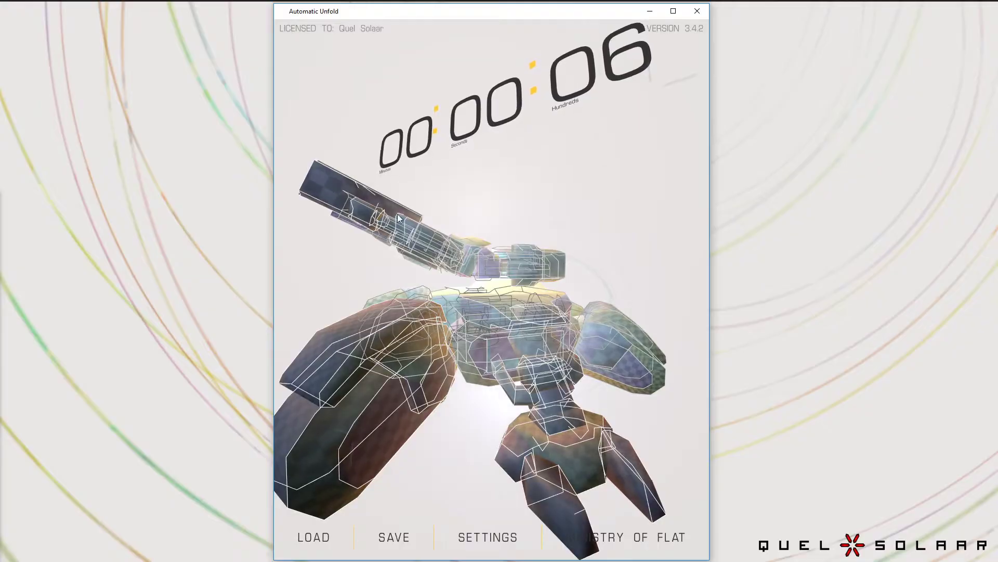
drag(407, 224, 448, 422)
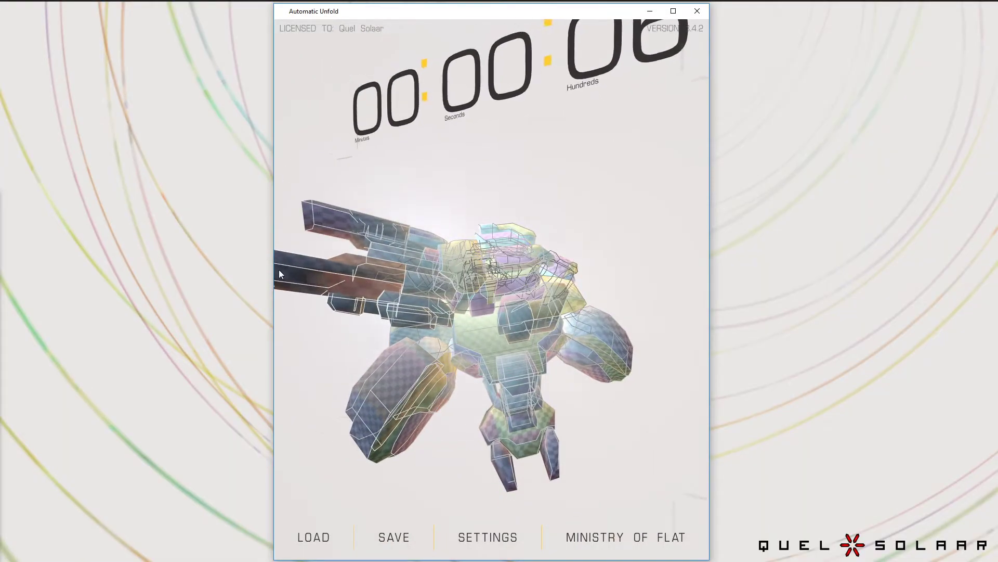
Orbit the robot tank to several more angles, then reopen the OBJ file list
drag(529, 342, 471, 235)
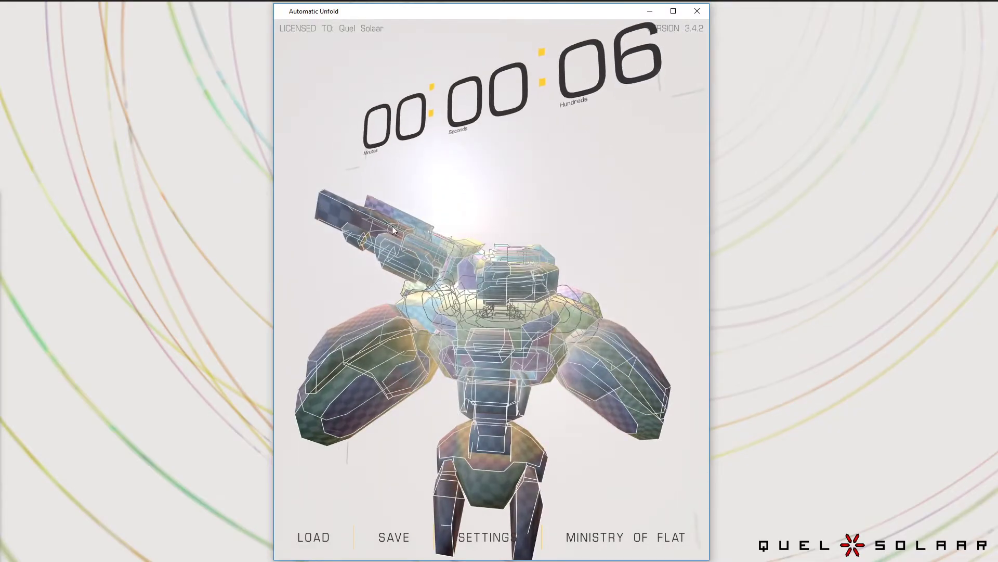
drag(400, 233, 466, 321)
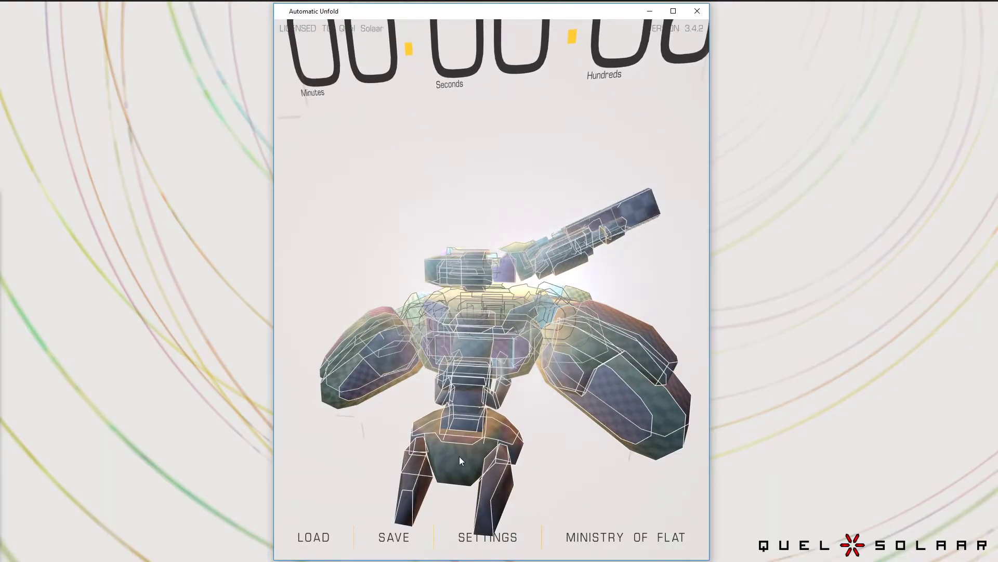
drag(450, 455, 515, 314)
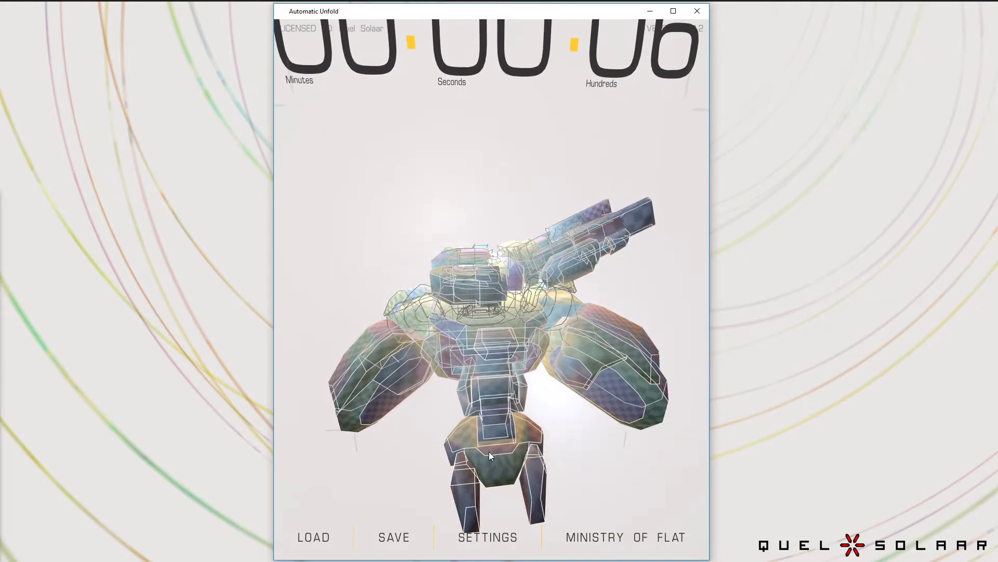
drag(489, 452, 533, 301)
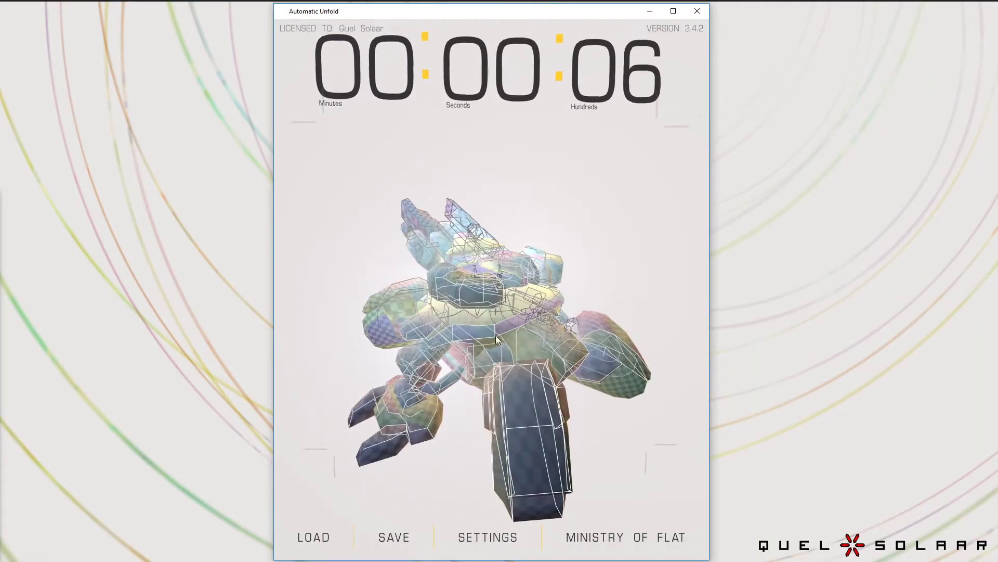
click(305, 541)
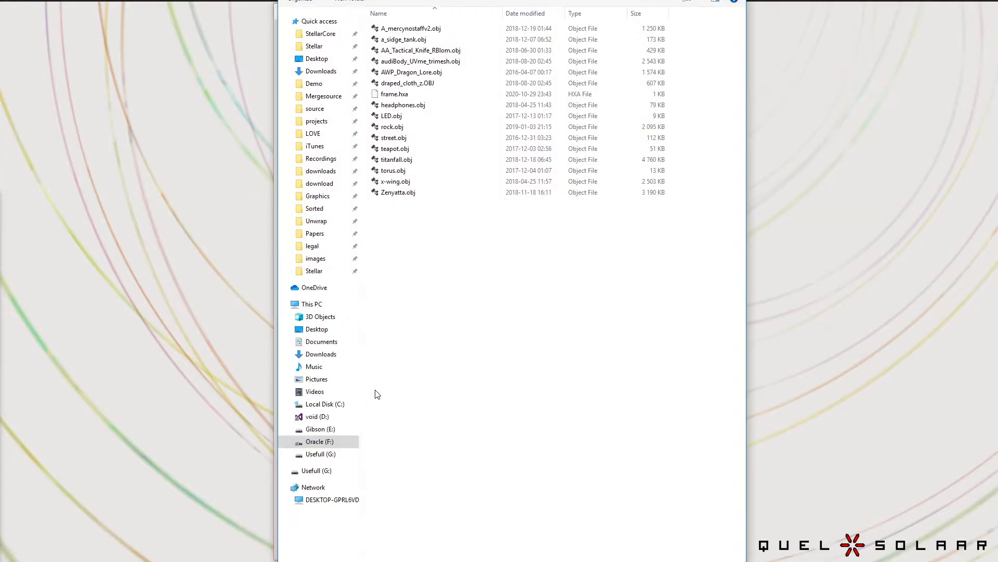
Unwrap torus.obj, turn the torus to face the viewer, and reopen the file list
double_click(400, 172)
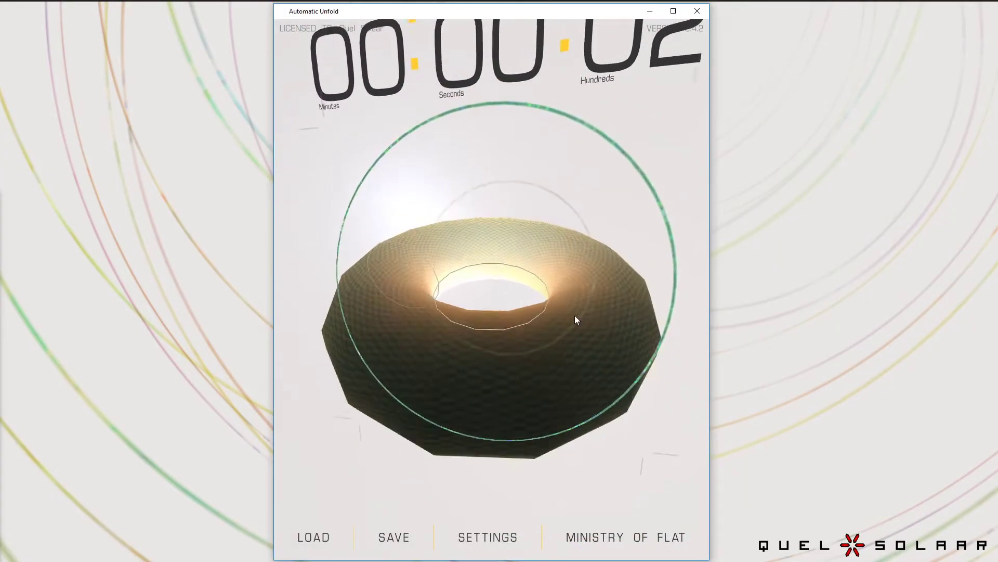
click(460, 361)
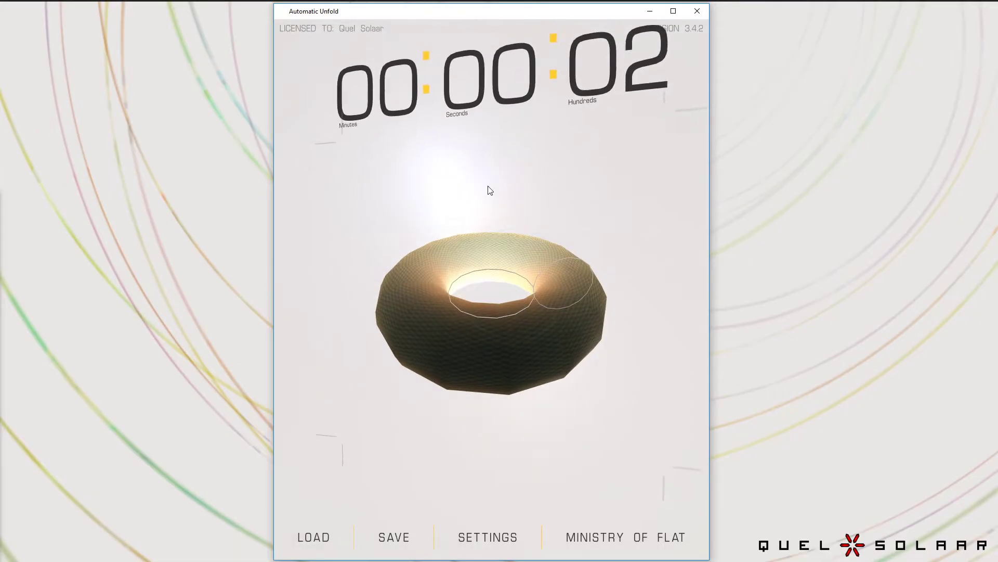
click(314, 538)
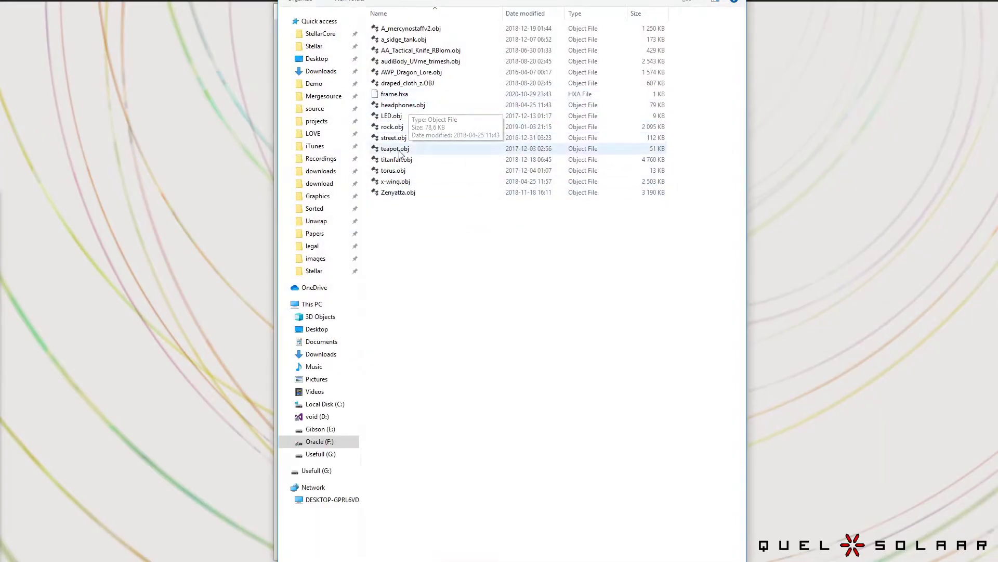
Unwrap teapot.obj, orbit down onto the lid and spin it around, then reopen the file list
click(403, 149)
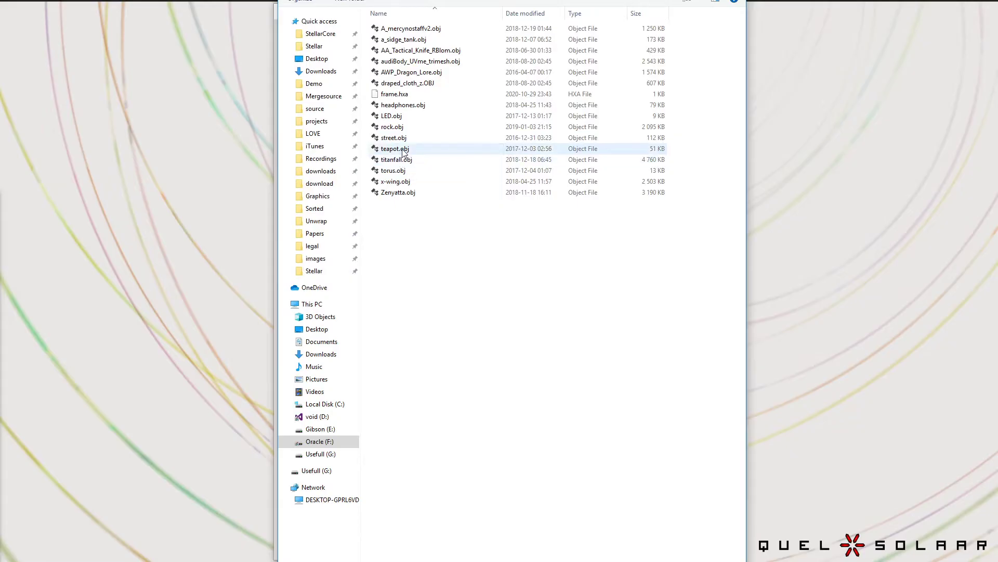
double_click(402, 149)
click(450, 207)
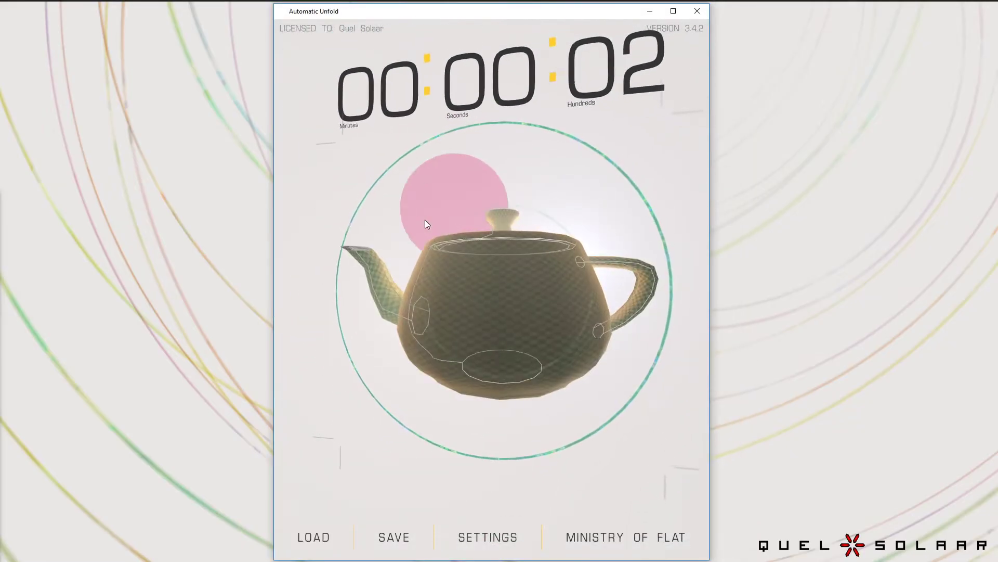
drag(425, 224, 522, 298)
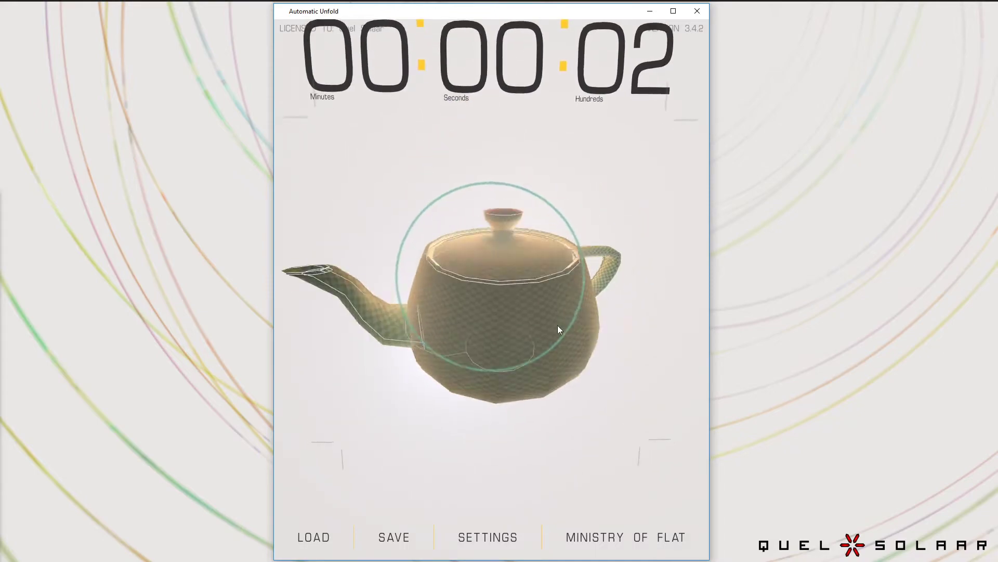
drag(557, 311, 390, 292)
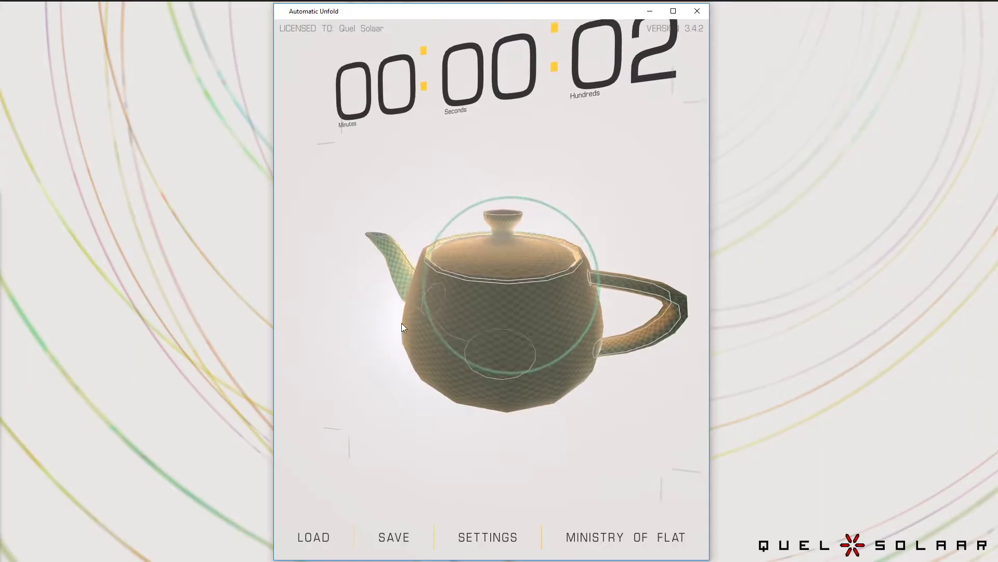
click(333, 527)
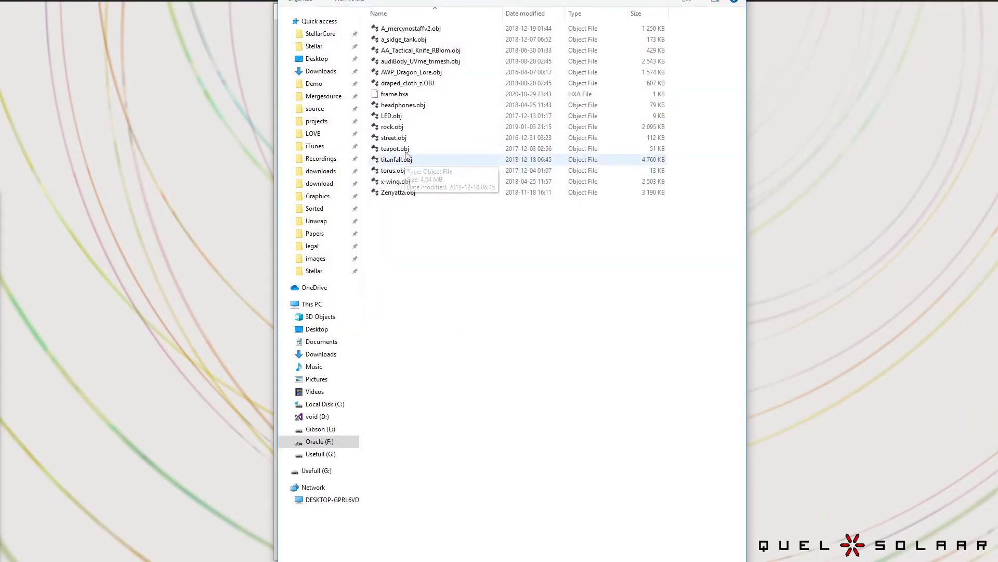
Unwrap headphones.obj, then reopen the OBJ file list for the next model
double_click(411, 104)
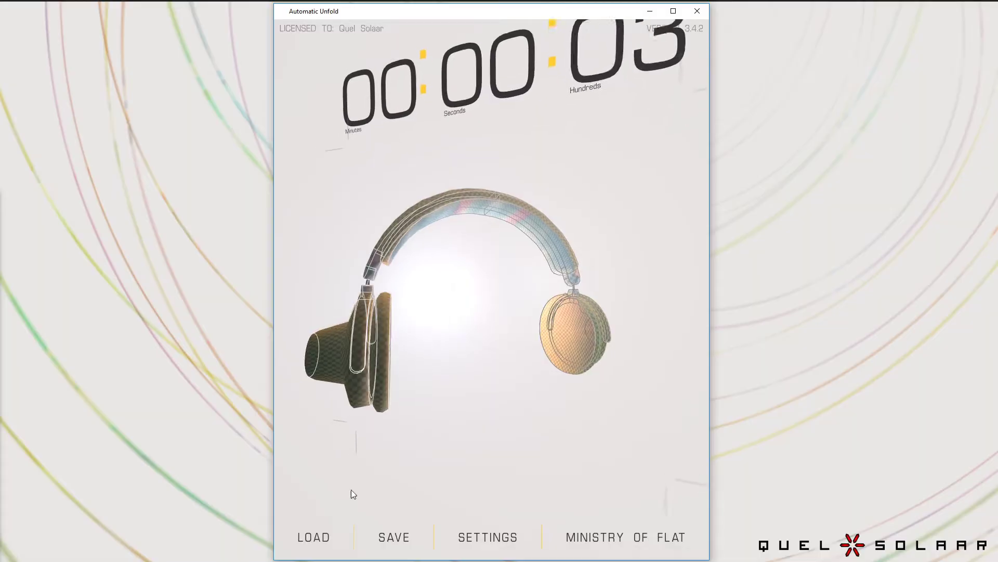
click(314, 541)
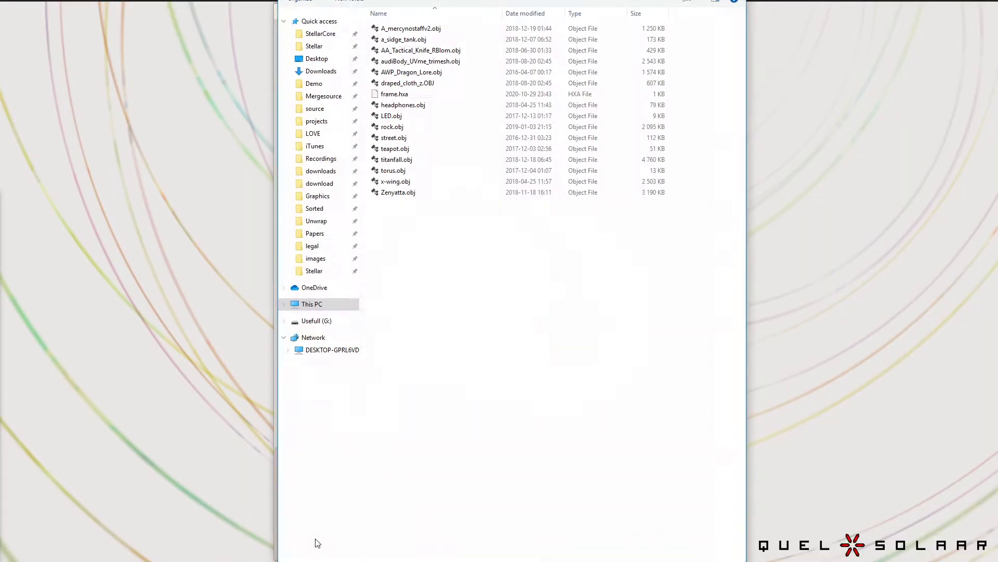
Load AWP_Dragon_Lore.obj and orbit the rifle, tilting it before returning to a side view
double_click(408, 73)
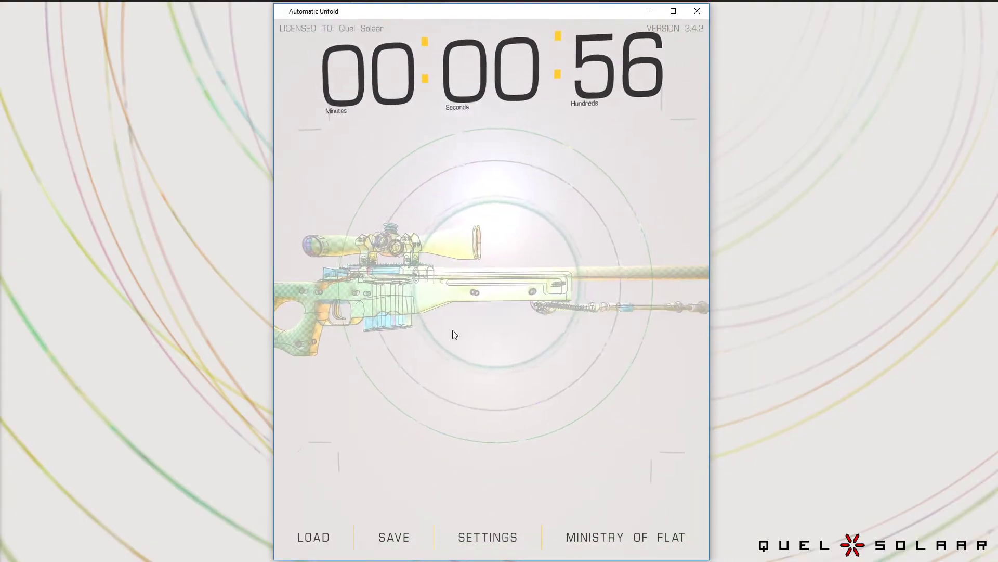
drag(423, 382, 515, 298)
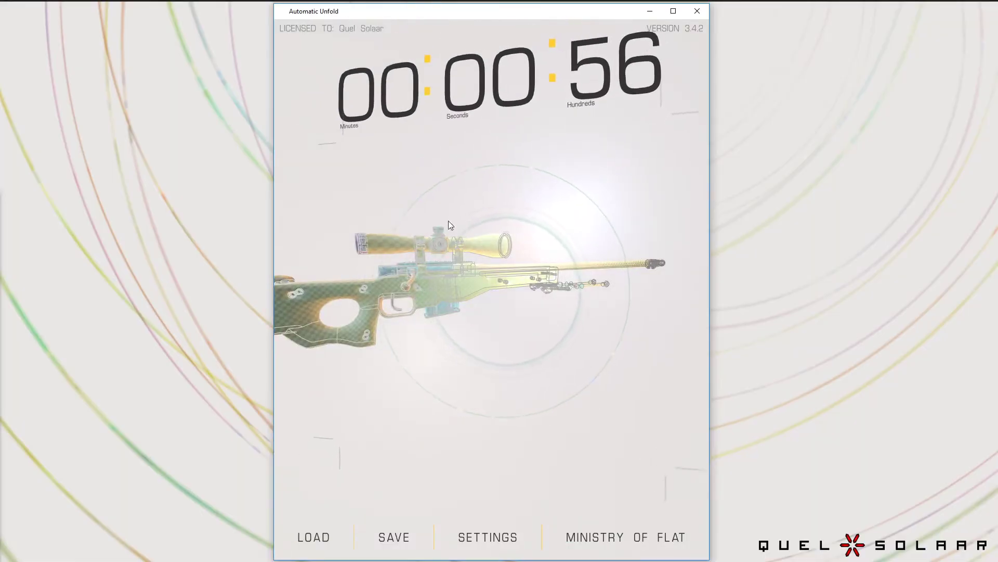
drag(494, 260, 513, 224)
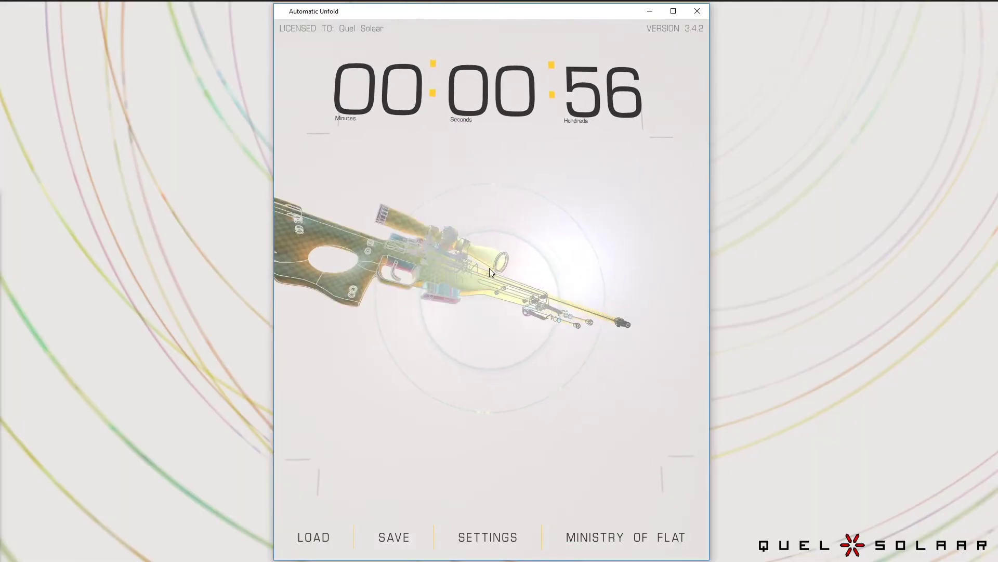
drag(364, 446, 408, 415)
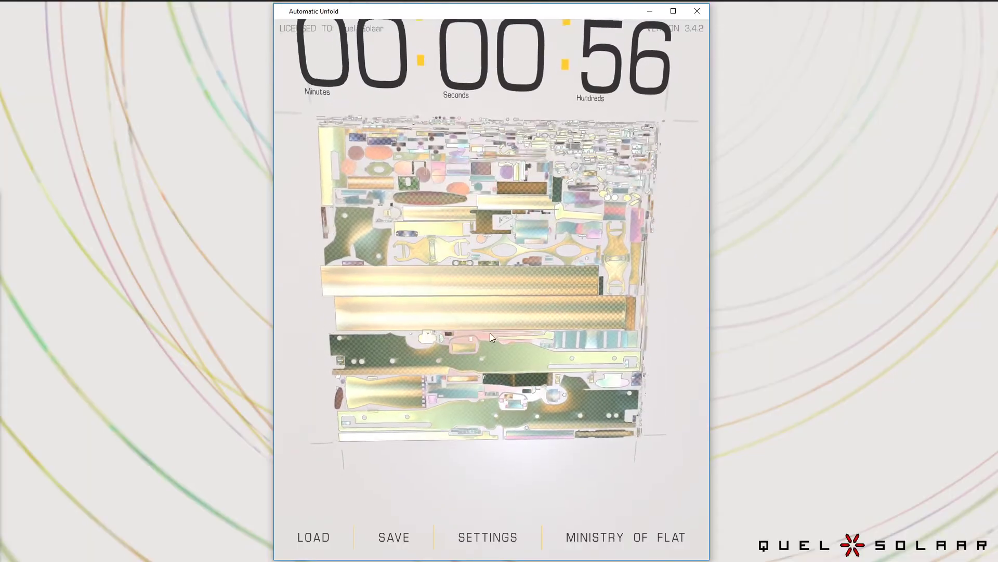
Fold the flat layout back into the 3D rifle, view it end-on, and reopen the file list
drag(489, 320, 483, 294)
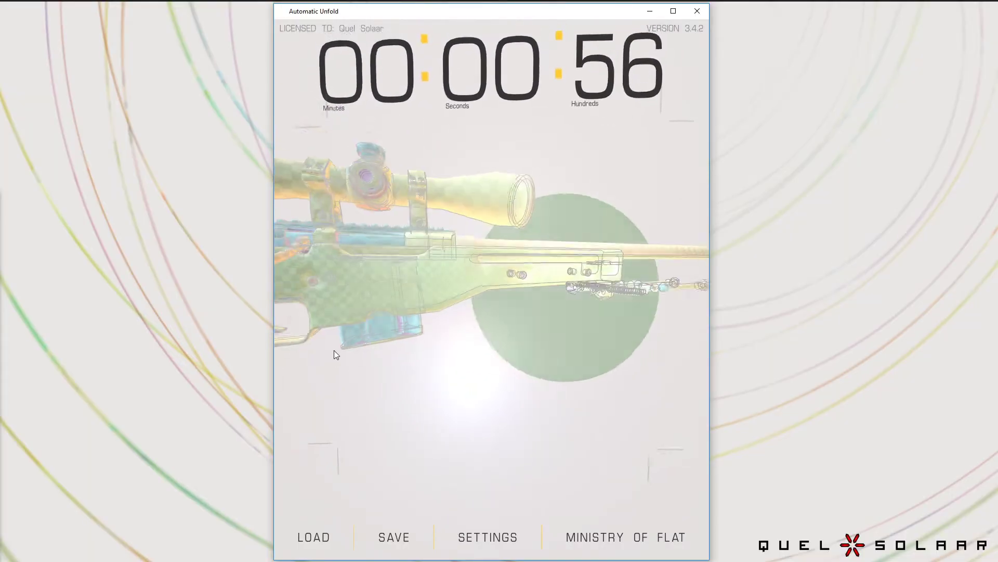
drag(330, 356, 251, 372)
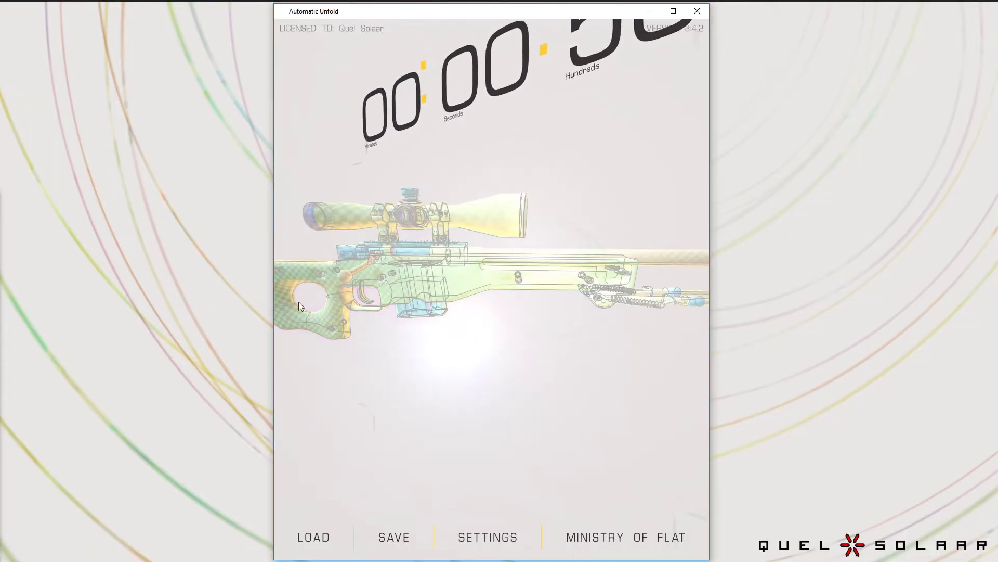
drag(472, 306, 396, 268)
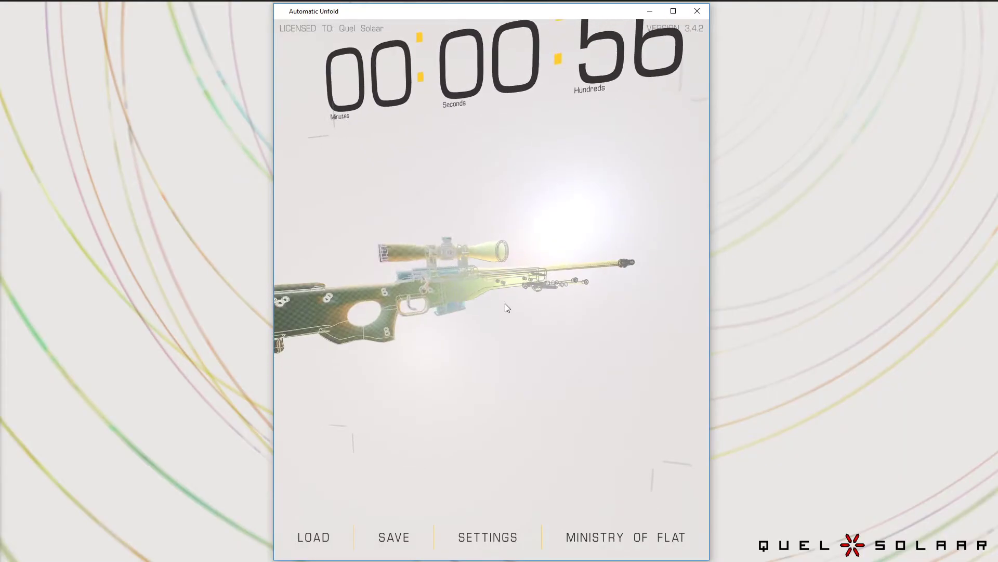
drag(451, 332, 442, 311)
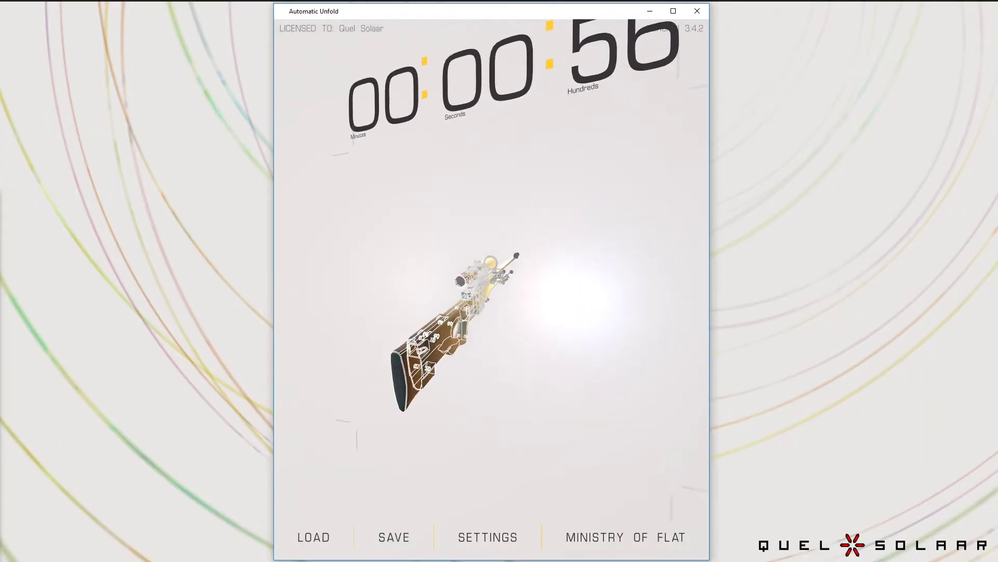
click(312, 537)
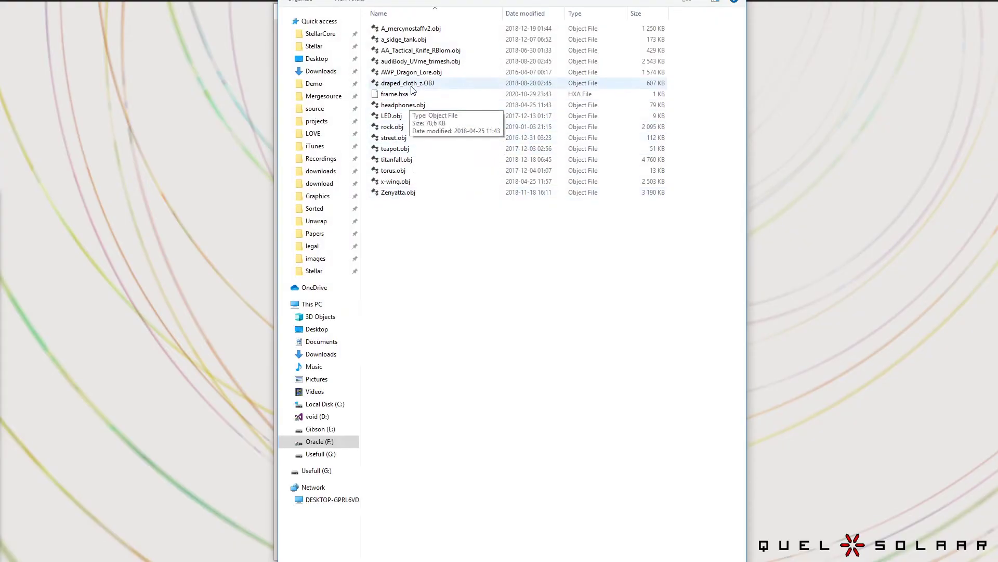
Load AA_Tactical_Knife_RBlom.obj and switch between its flat UV layout and the 3D knife
double_click(429, 50)
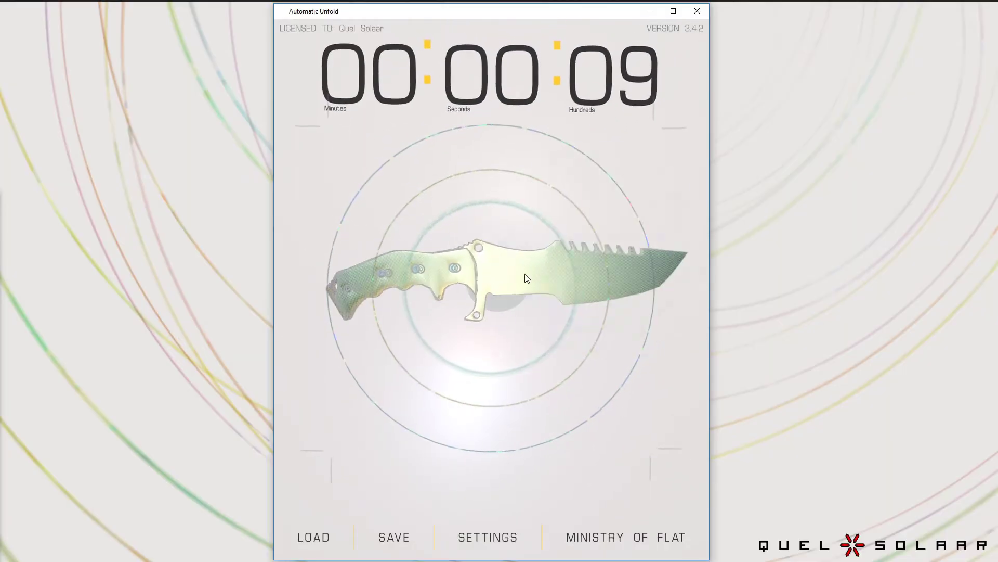
click(543, 284)
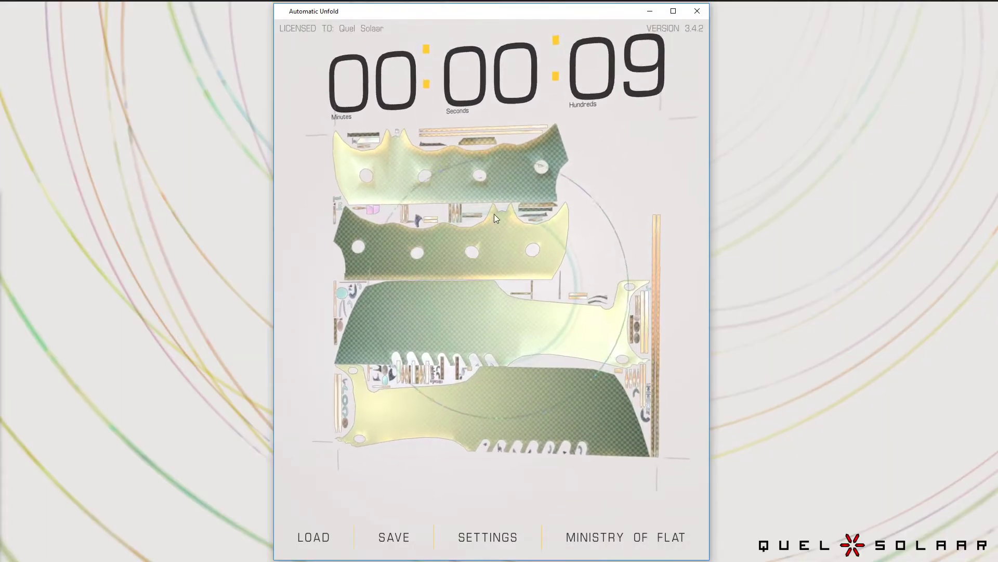
click(495, 267)
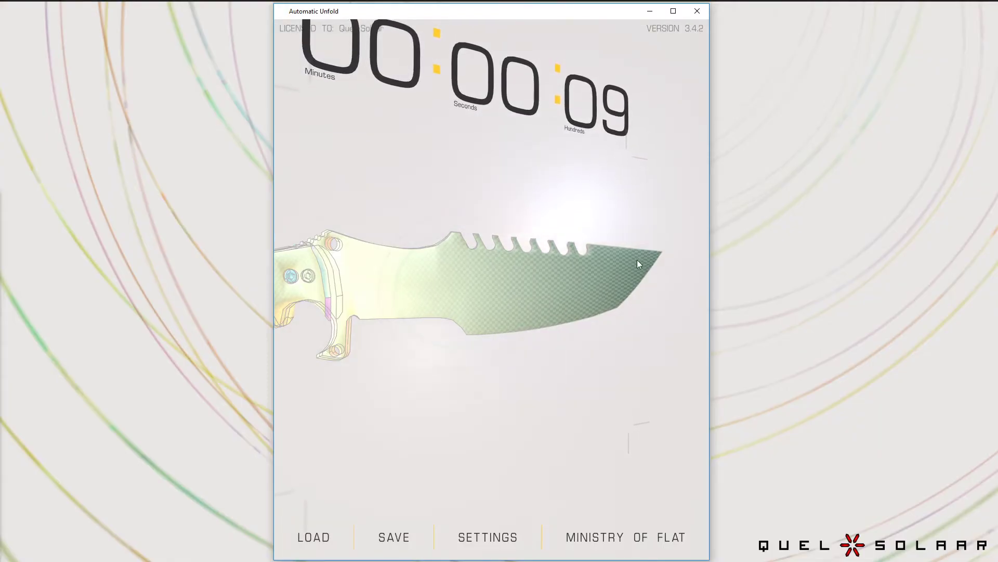
click(545, 317)
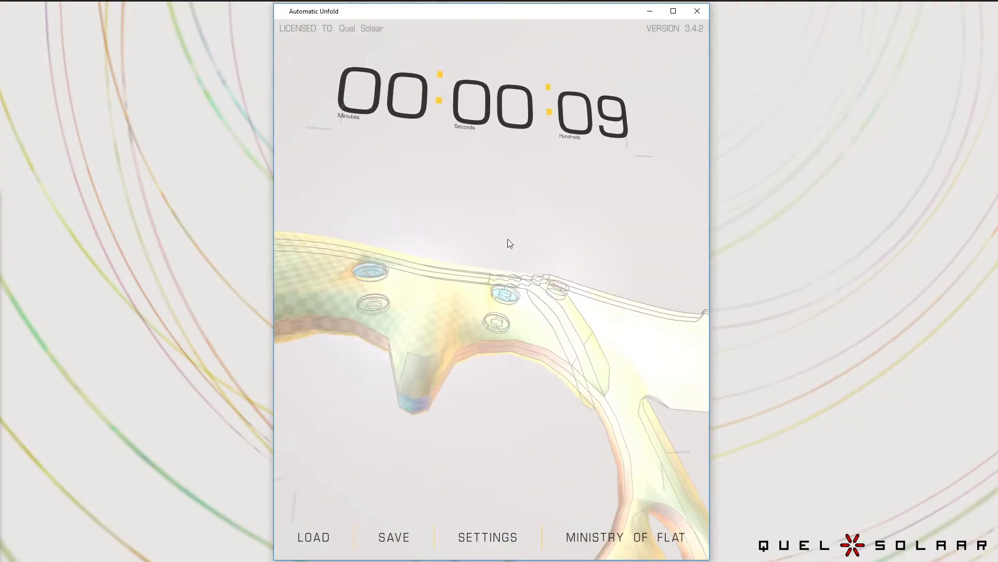
click(421, 460)
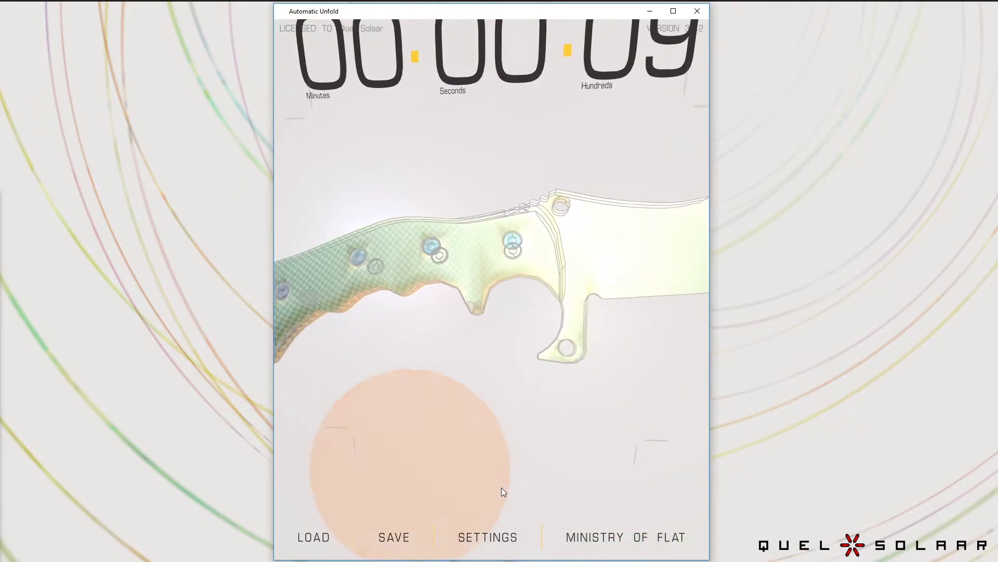
click(439, 471)
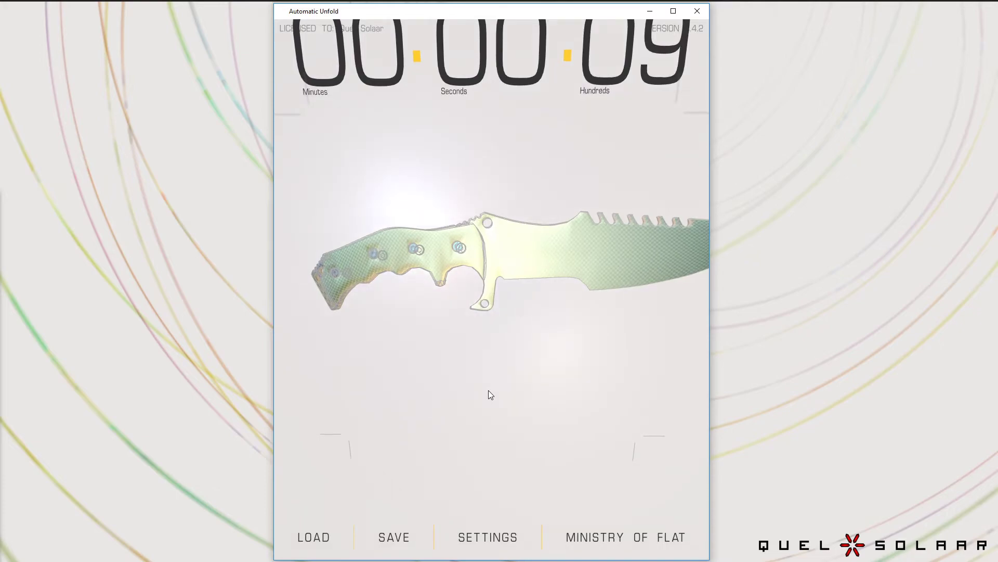
Open the unwrap Settings and tick the Use normal checkbox
click(469, 538)
click(492, 297)
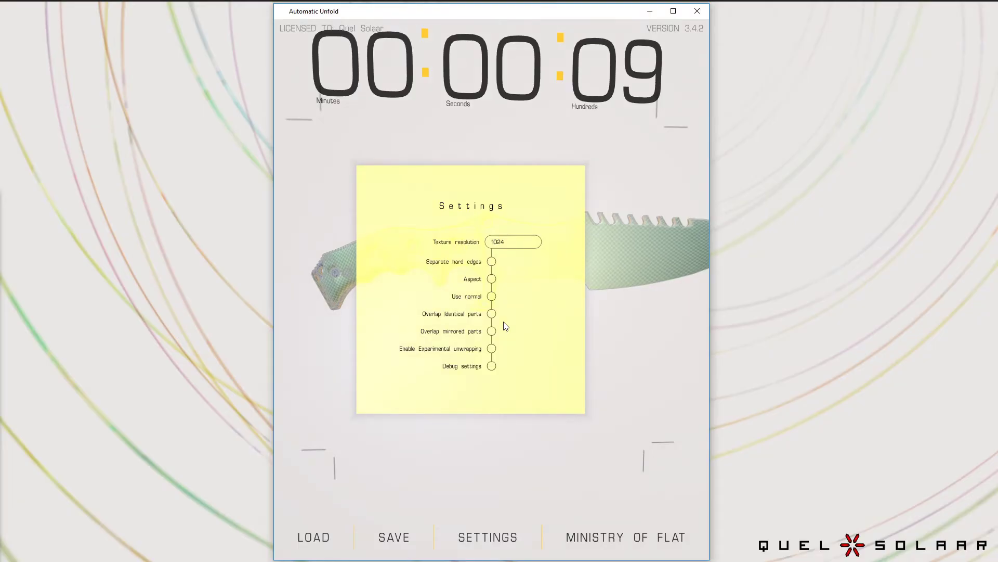
Close Settings, load audiBody_UVme_trimesh.obj, and orbit the car to a top-down view
click(611, 337)
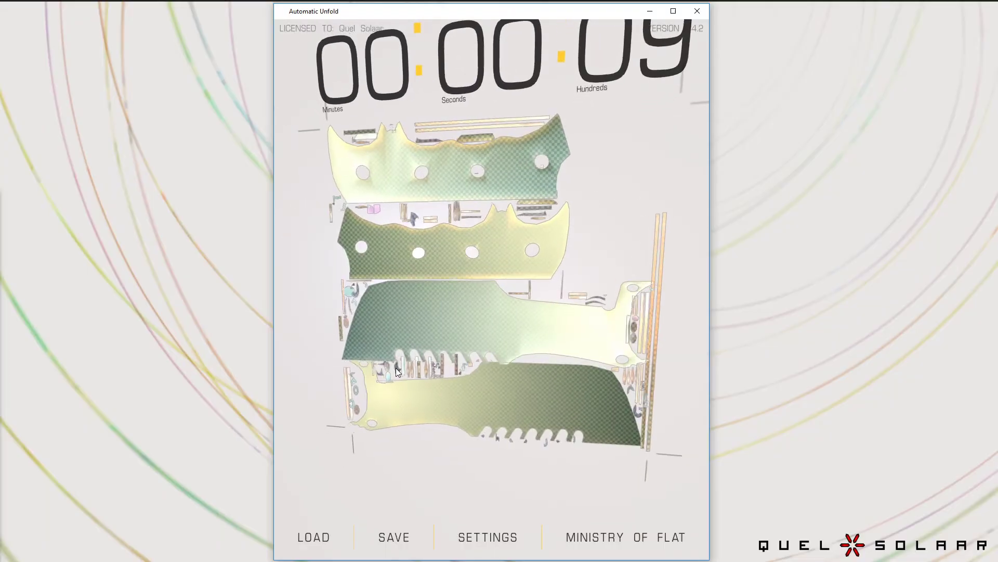
click(316, 537)
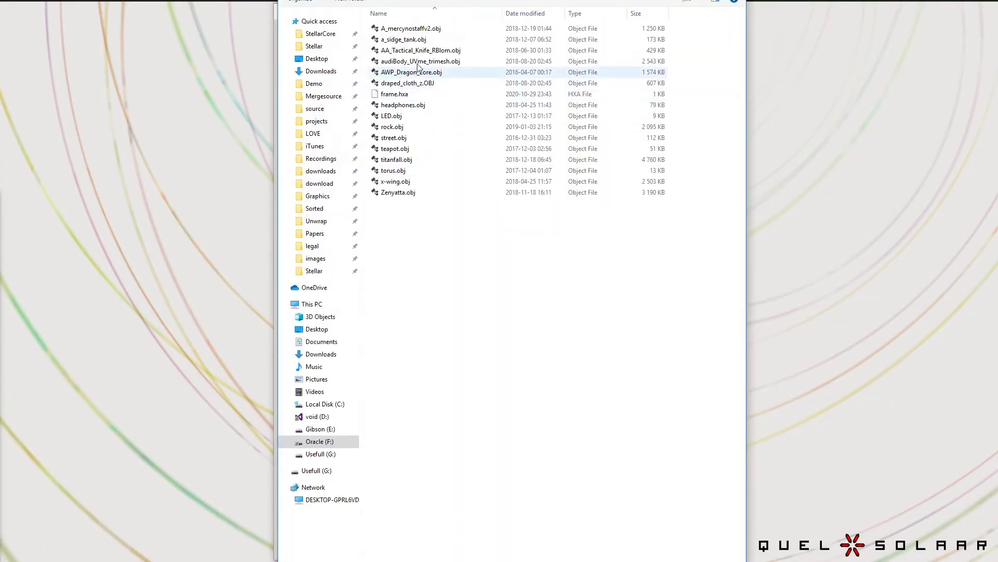
double_click(421, 62)
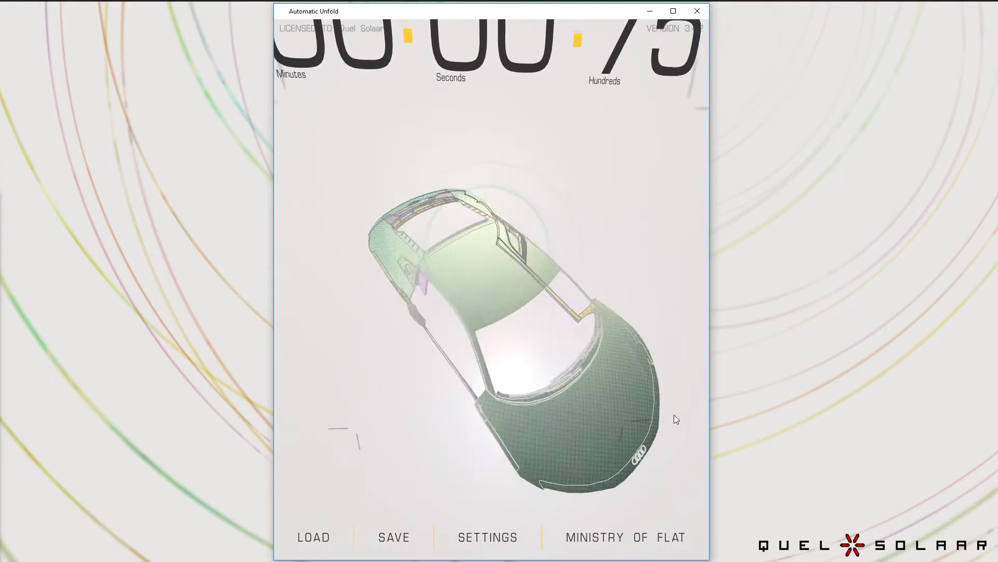
drag(687, 410, 503, 209)
drag(464, 328, 472, 354)
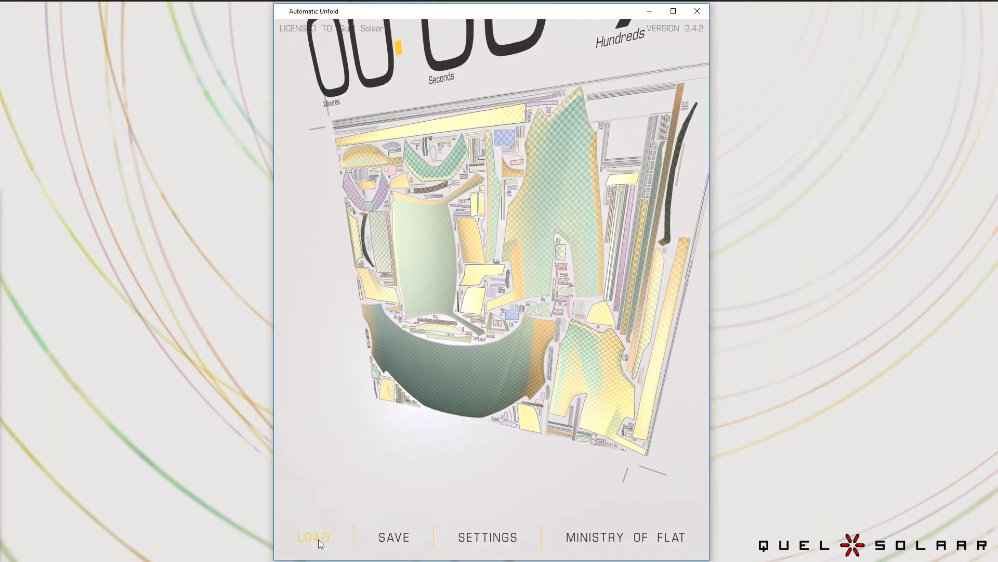
Load frame.hxa from the file list to display its unwrapped square frame
click(318, 539)
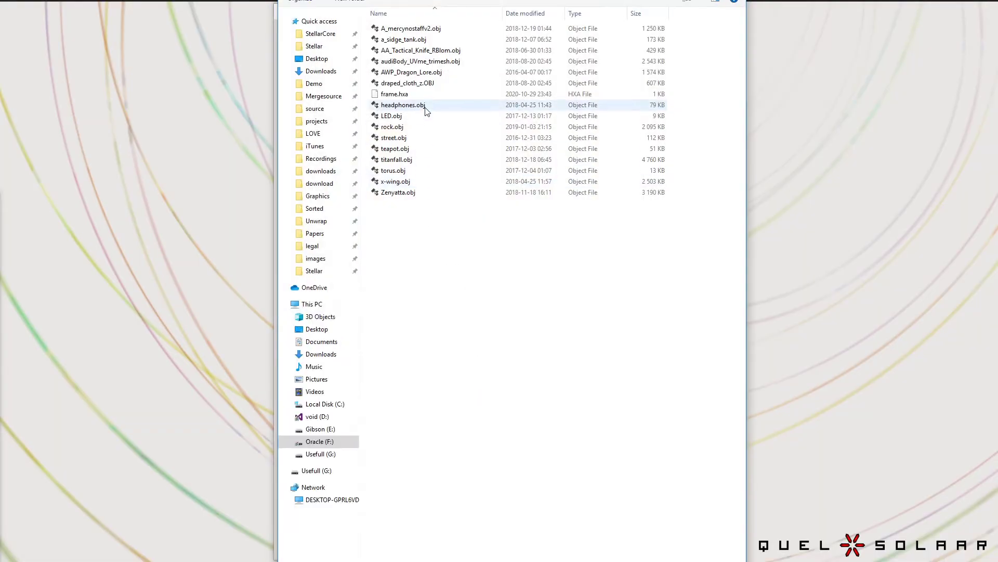
double_click(399, 95)
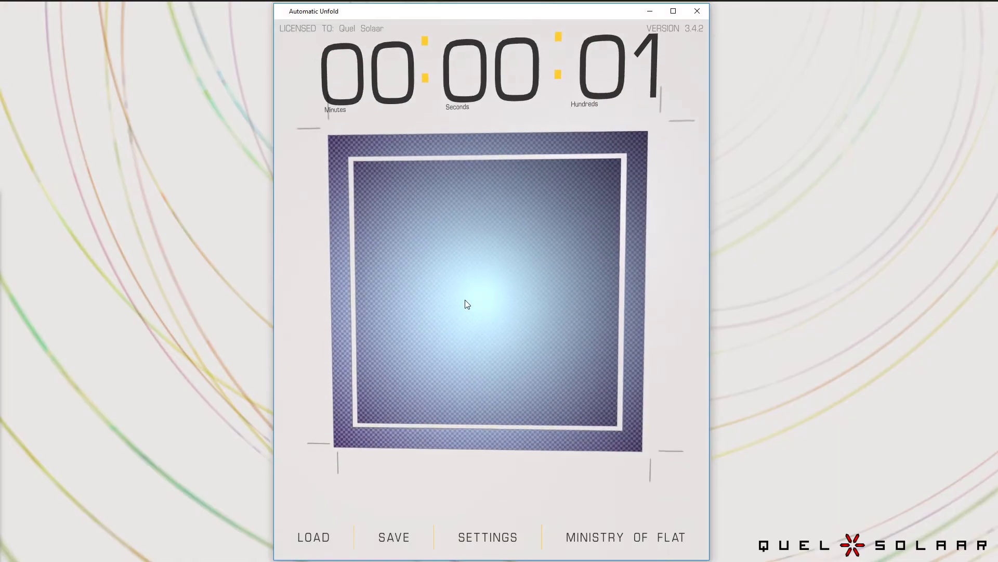
Change the Scale to fit unwrap option and reload frame.hxa with the new settings
click(470, 538)
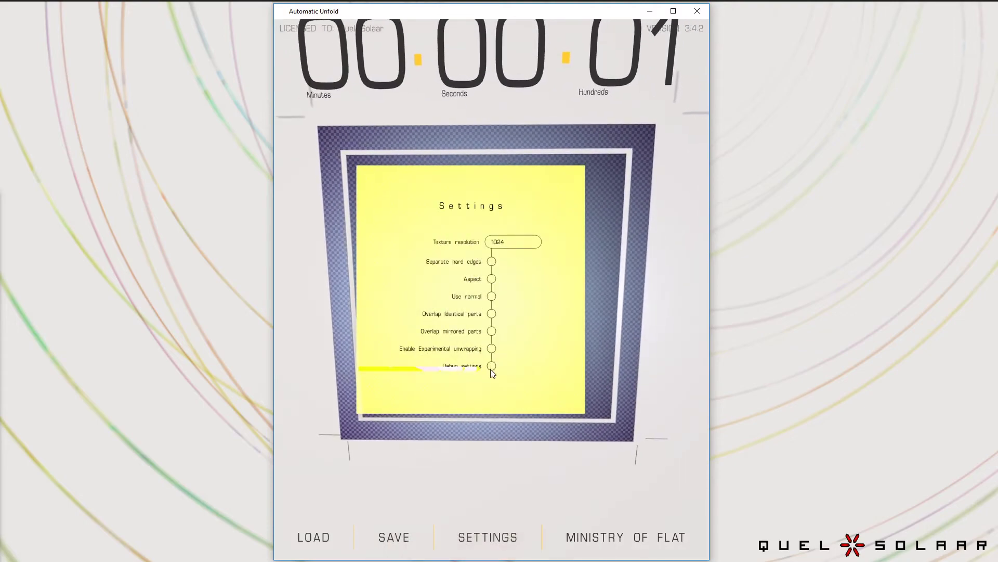
click(493, 367)
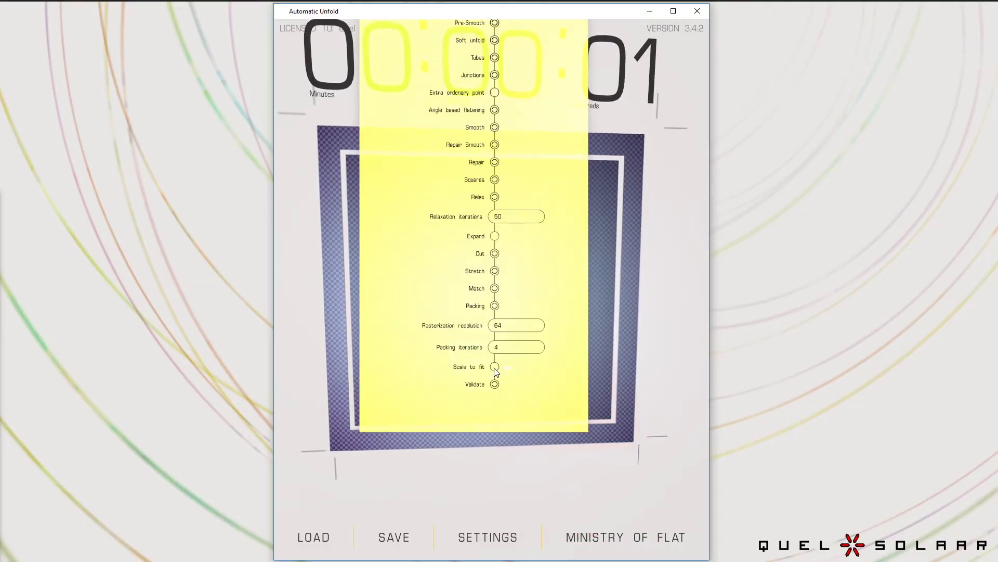
click(495, 368)
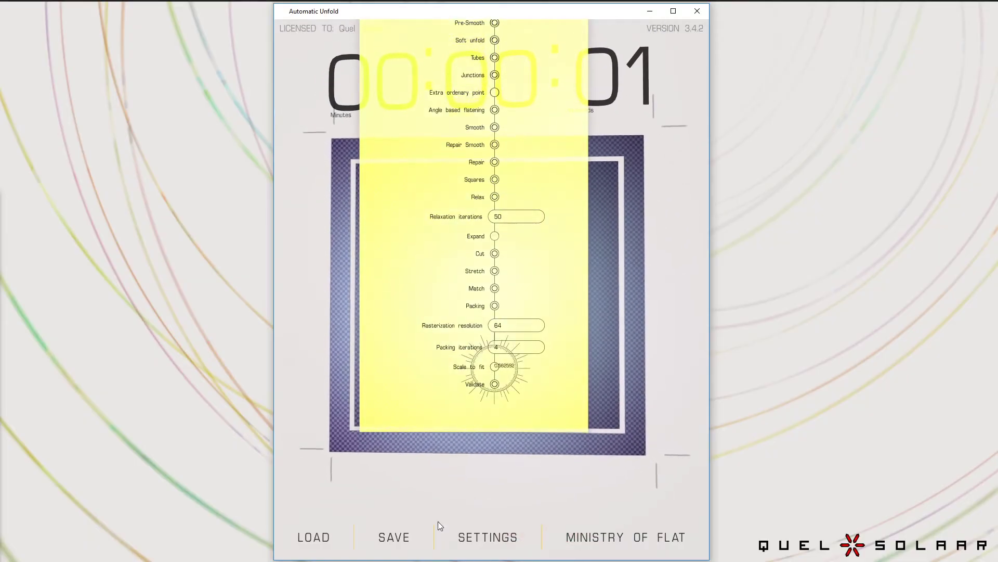
click(319, 320)
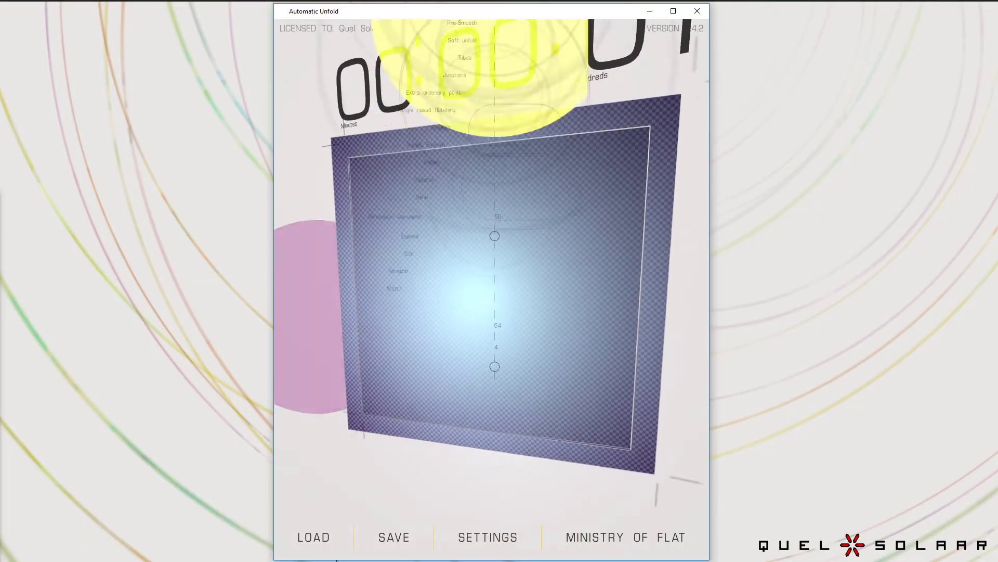
click(321, 535)
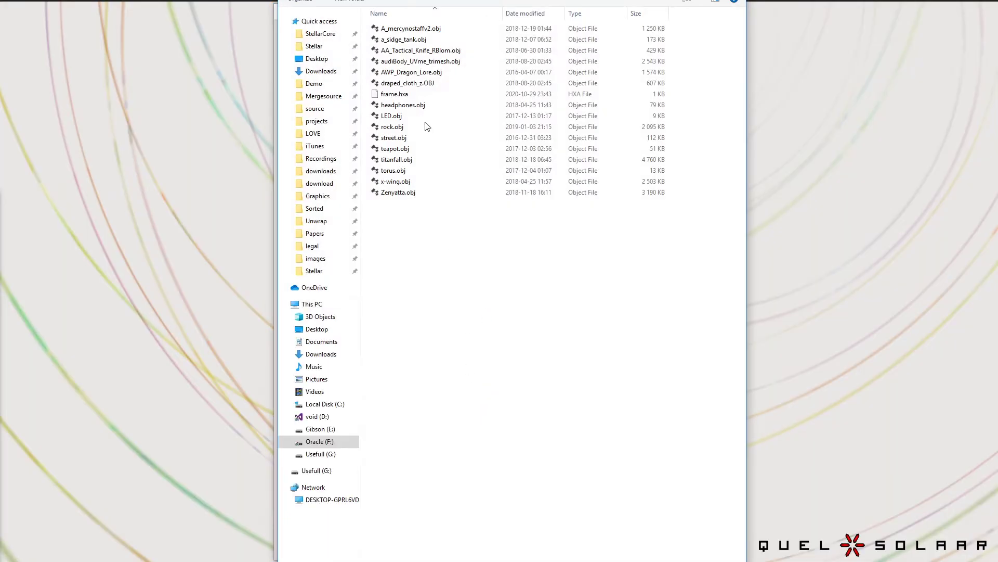
double_click(416, 96)
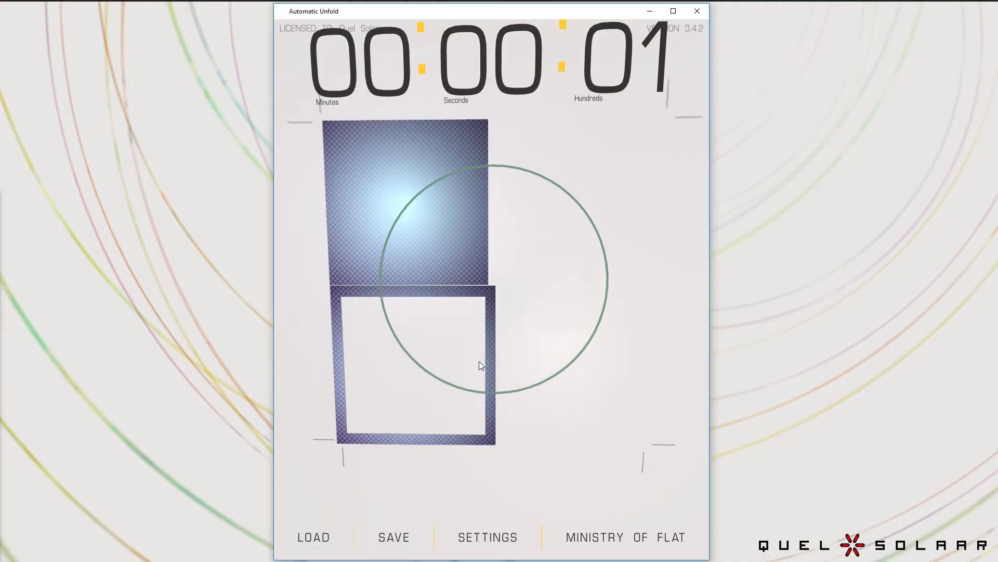
Check the Scale to fit value, turn off the debug settings, and close the settings panel
click(469, 540)
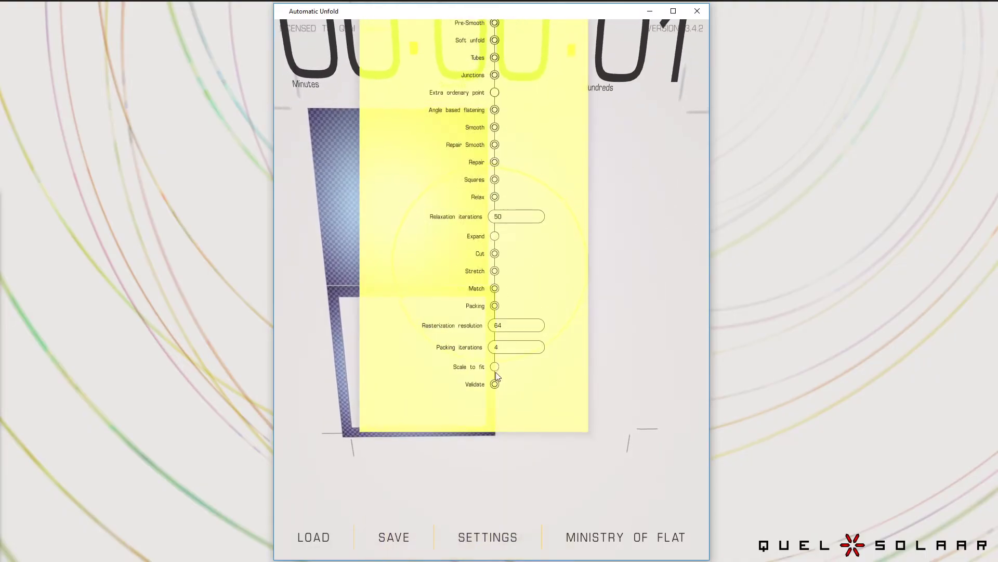
click(494, 368)
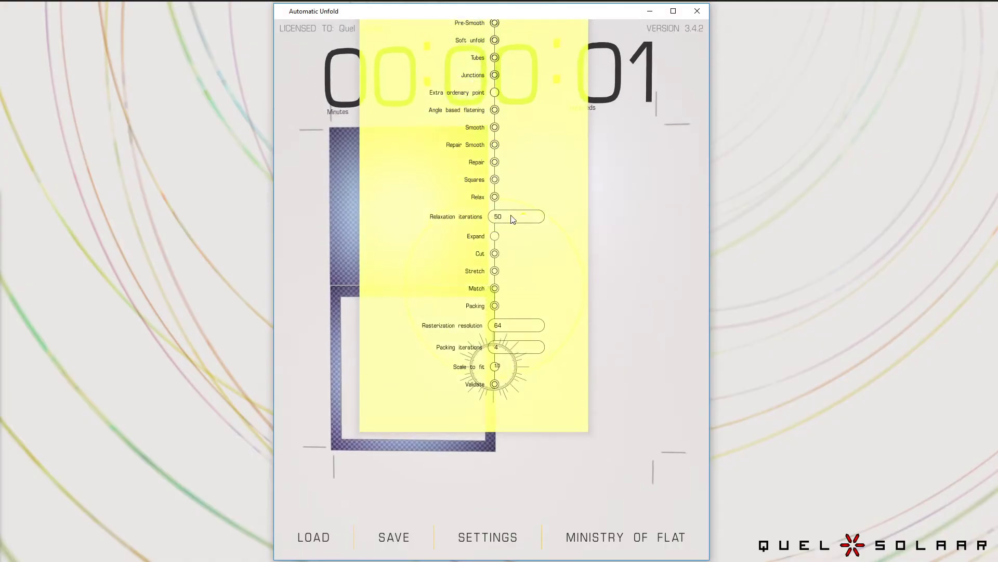
drag(401, 165, 406, 453)
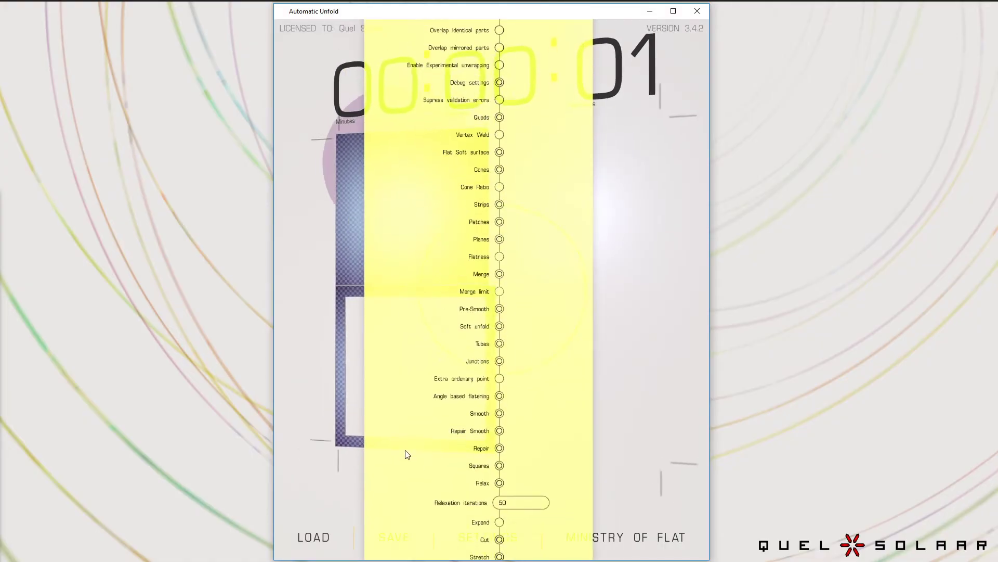
drag(408, 293, 430, 263)
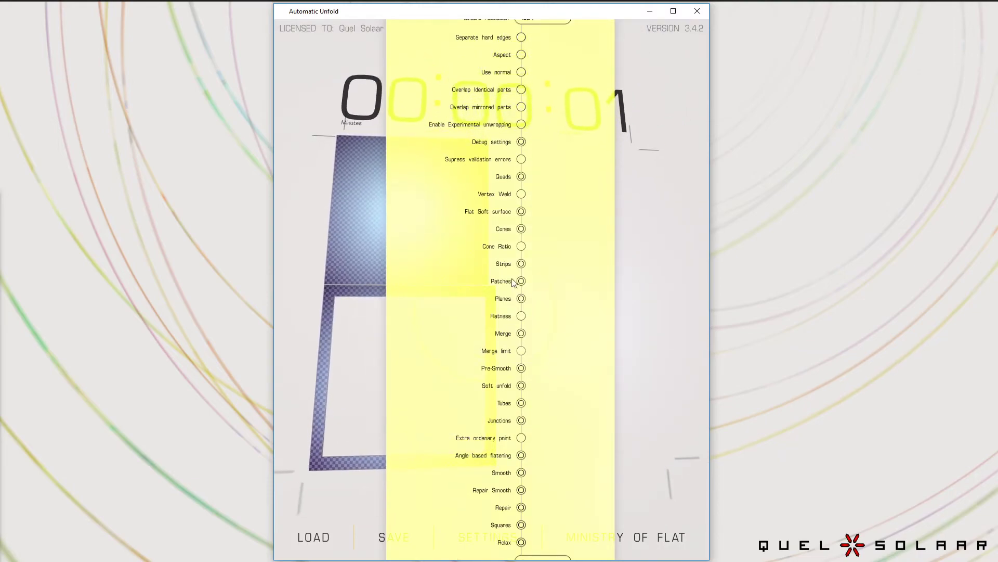
click(522, 142)
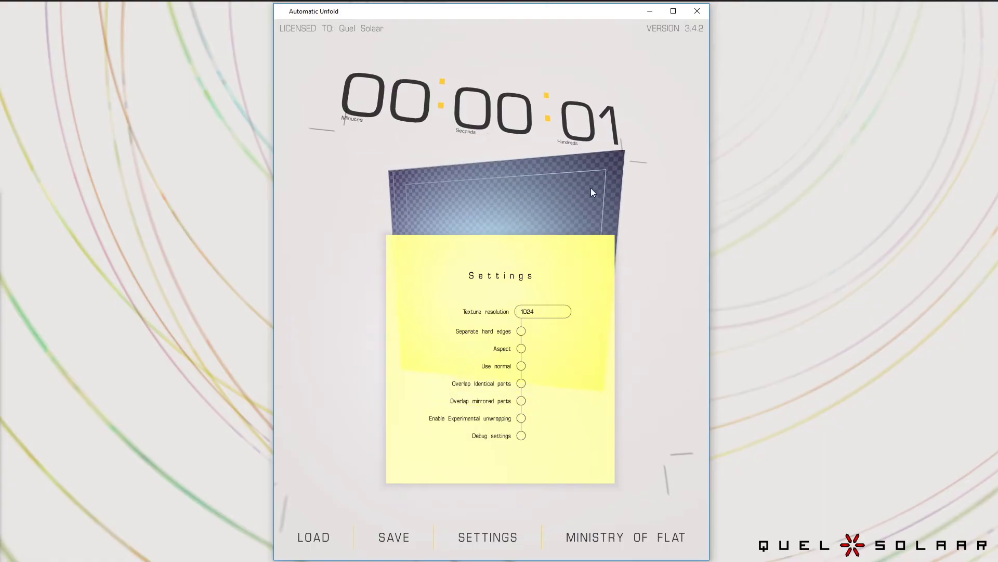
click(639, 273)
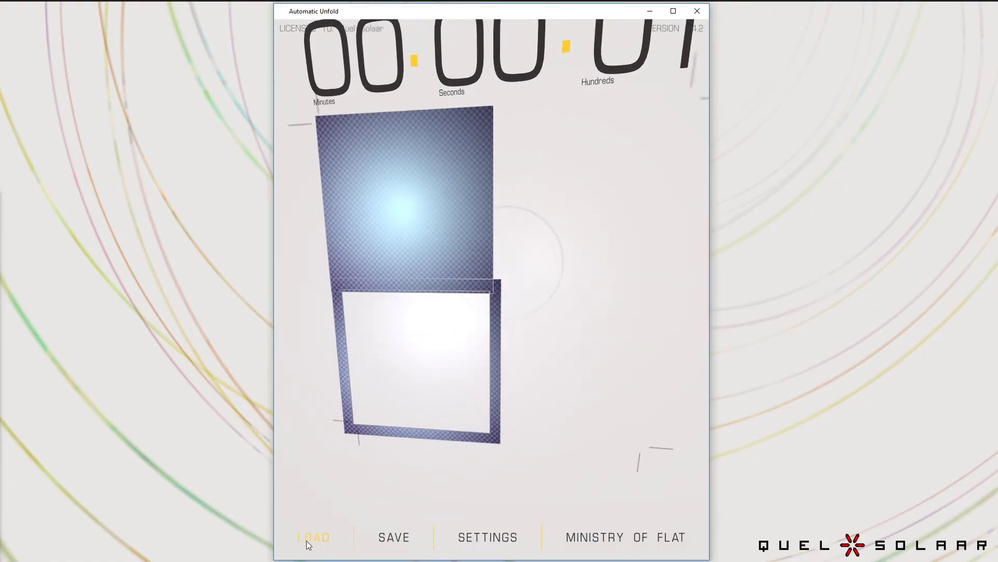
Load LED.obj and zoom in and back out on the 3D LED model
click(312, 538)
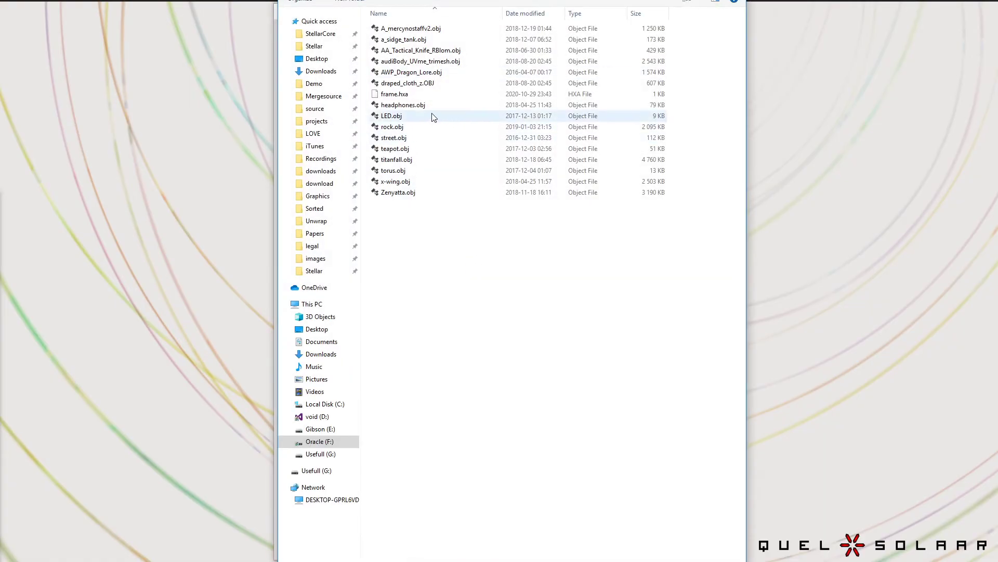
double_click(436, 116)
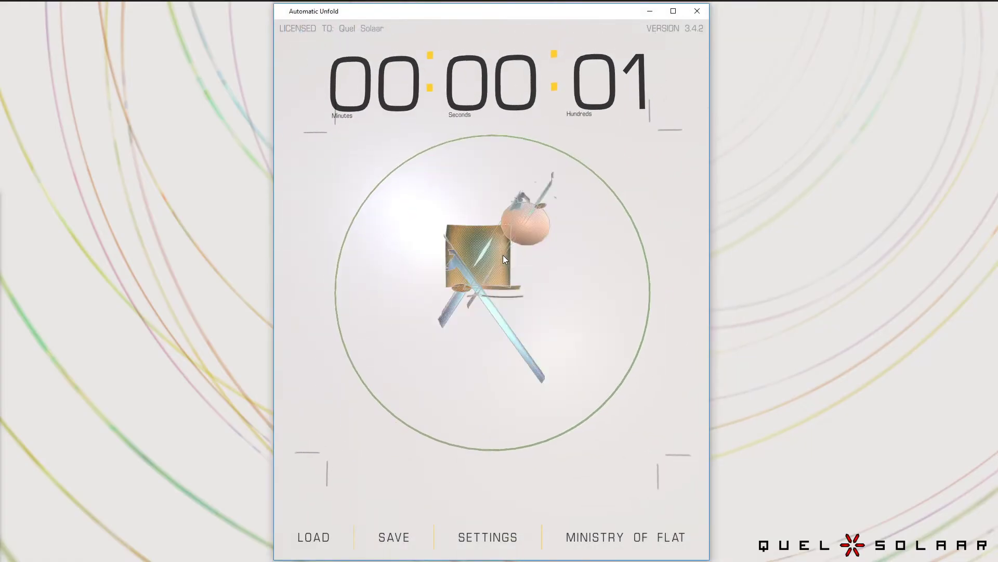
click(562, 276)
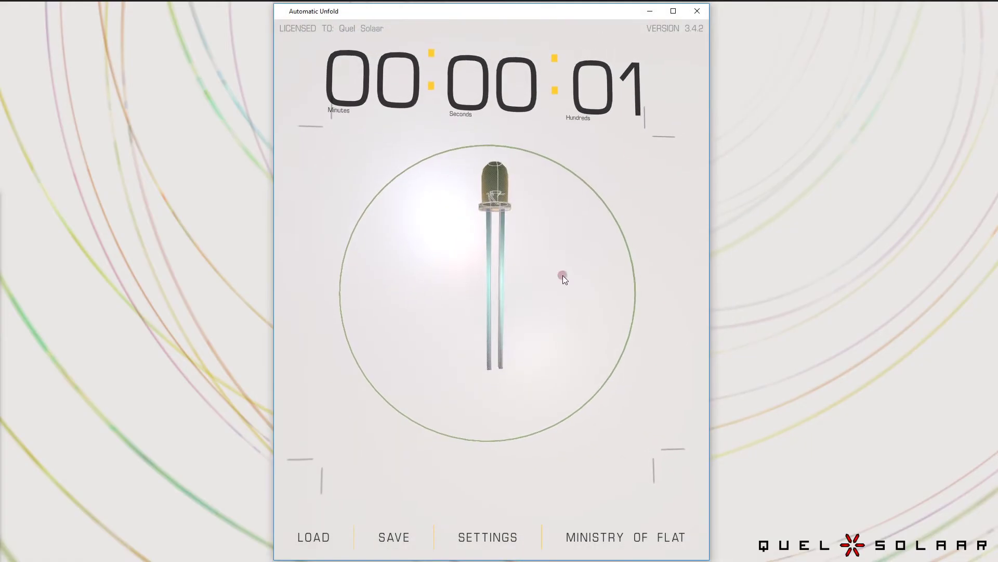
click(532, 274)
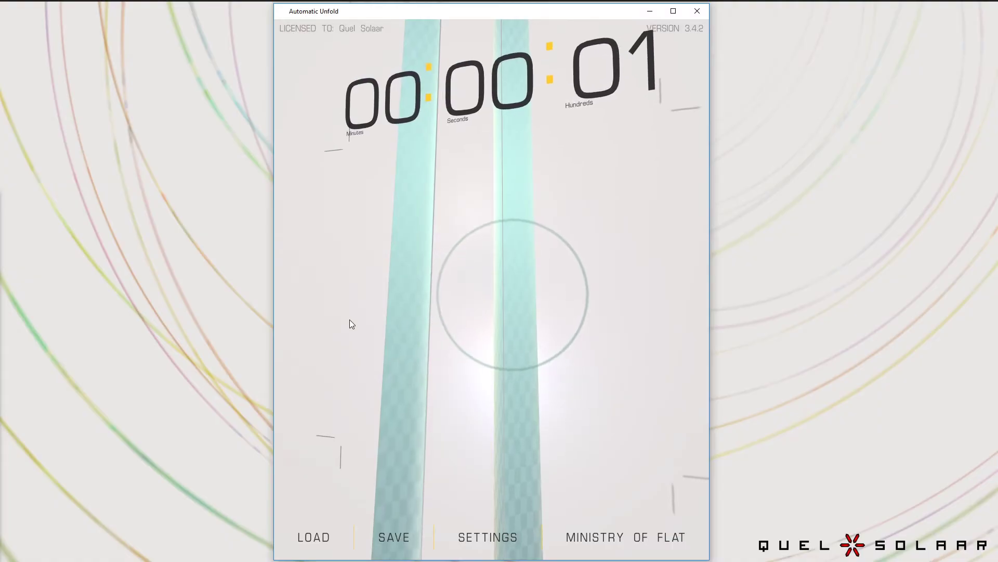
click(352, 320)
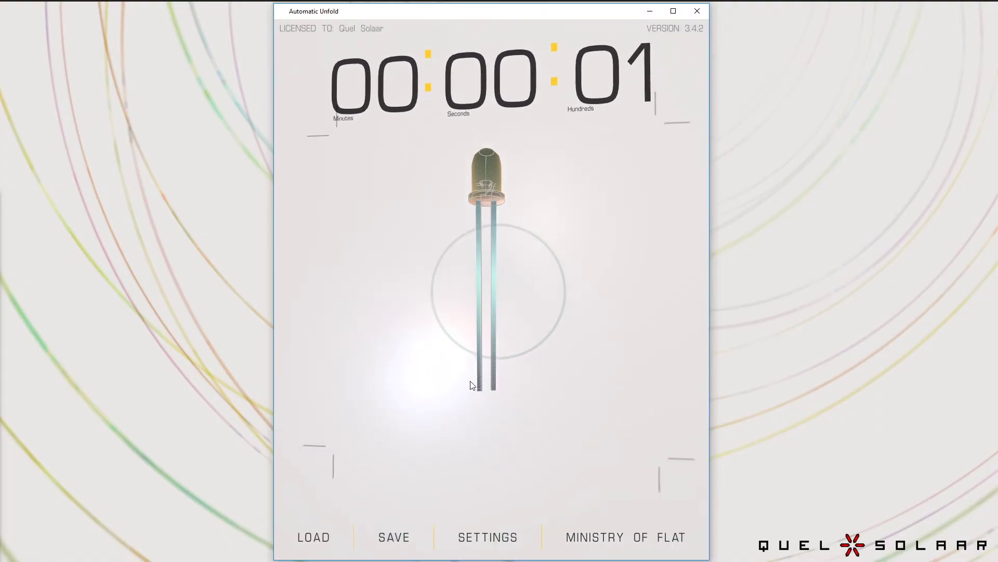
View the LED's flat UV layout, fold it back to 3D, and reopen the file list
click(419, 233)
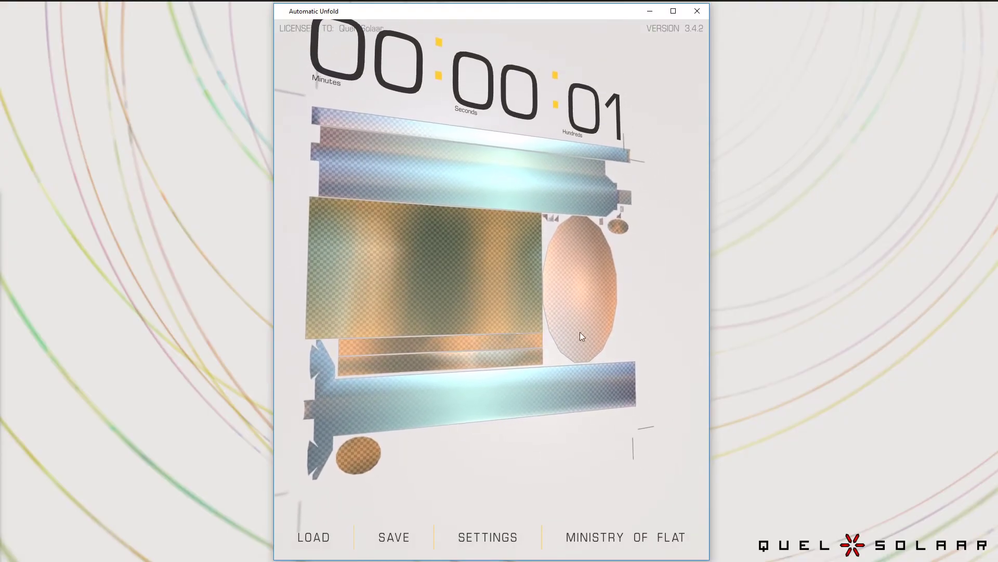
click(456, 348)
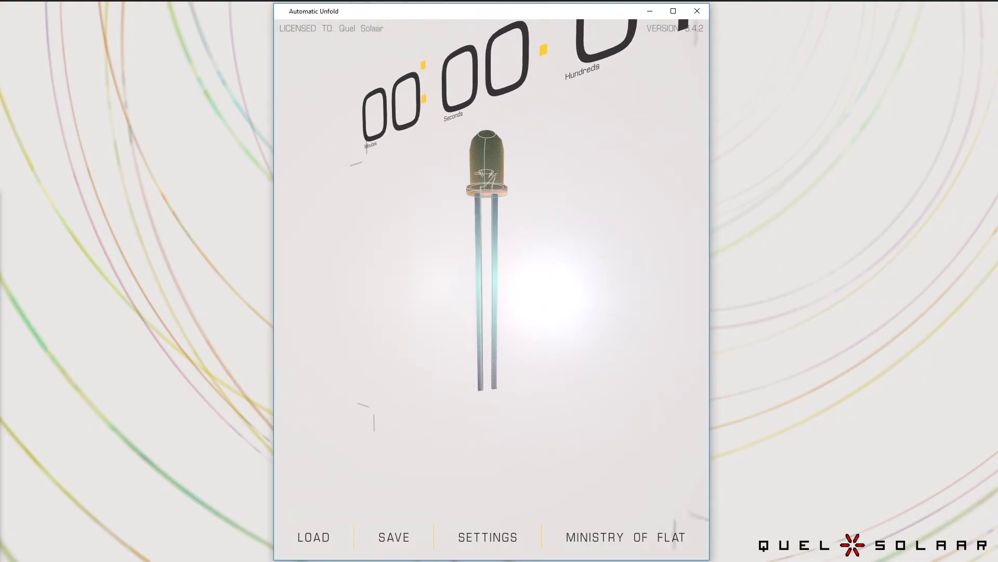
click(313, 539)
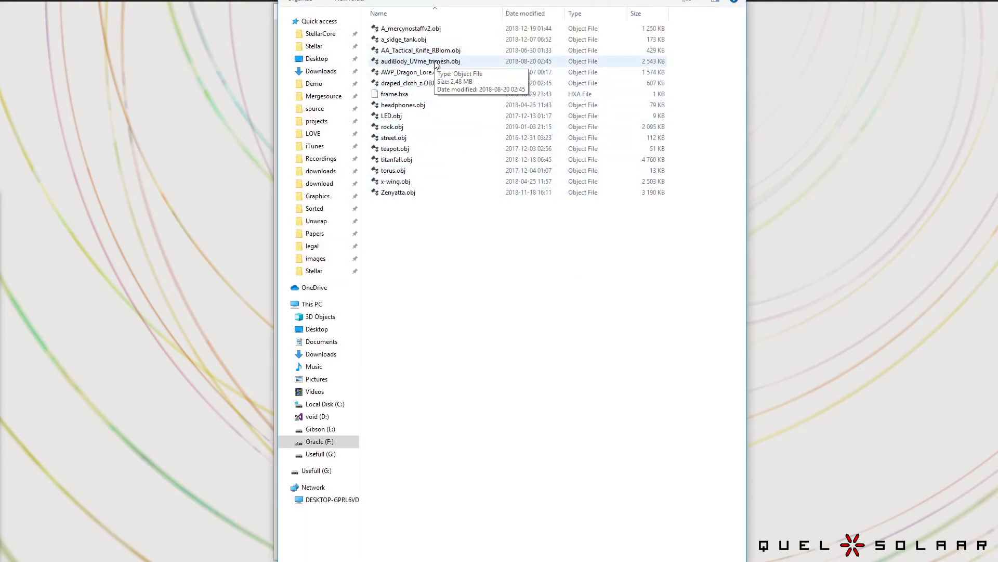
Load draped_cloth_z.OBJ, which unwraps into one flat UV sheet in 0.54 seconds
double_click(422, 83)
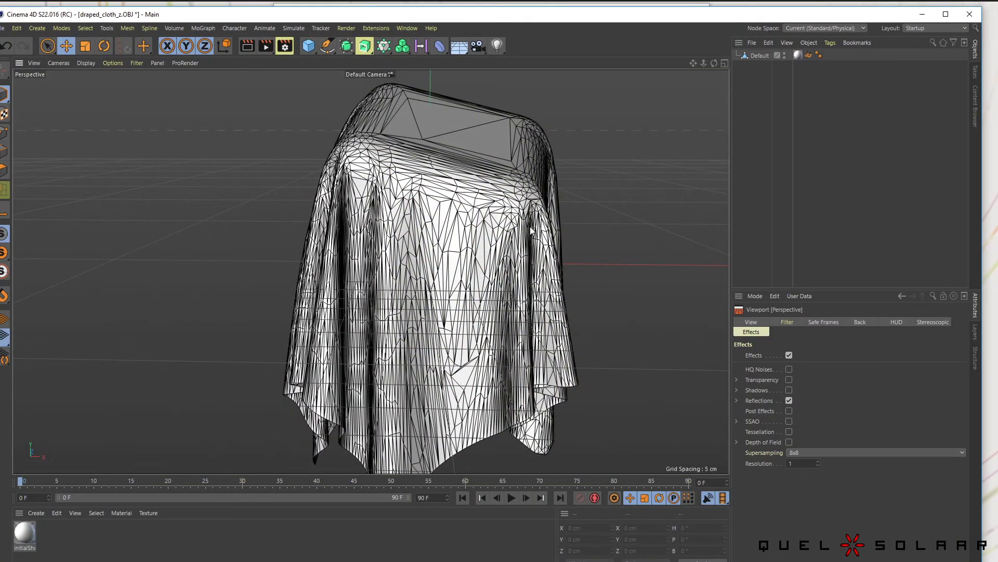
Orbit the Cinema 4D viewport around the draped cloth to show its dense triangle mesh
alt+drag(525, 238, 472, 160)
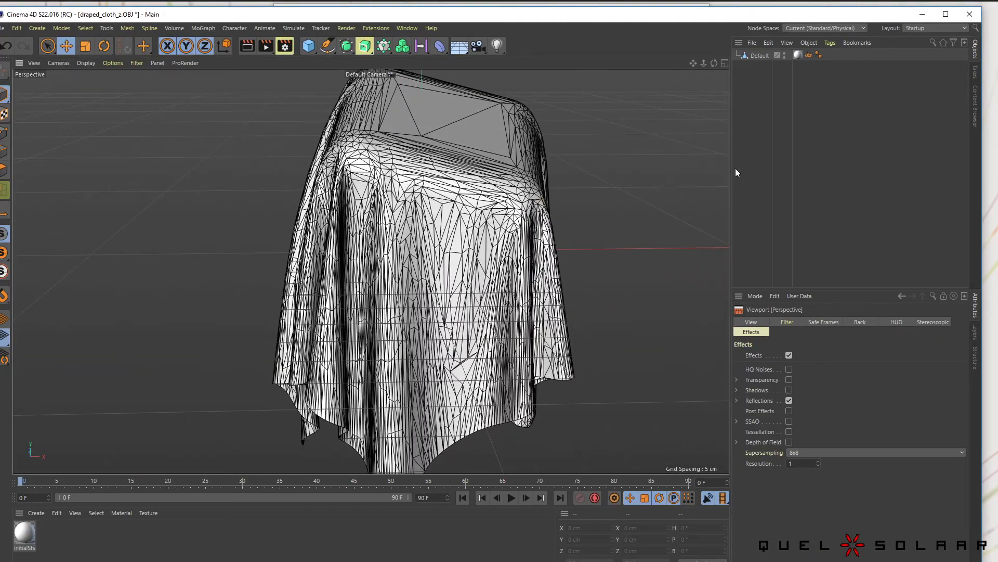
Minimize Cinema 4D and load rock.obj into the unwrapper, unwrapped in 1.46 seconds
click(917, 16)
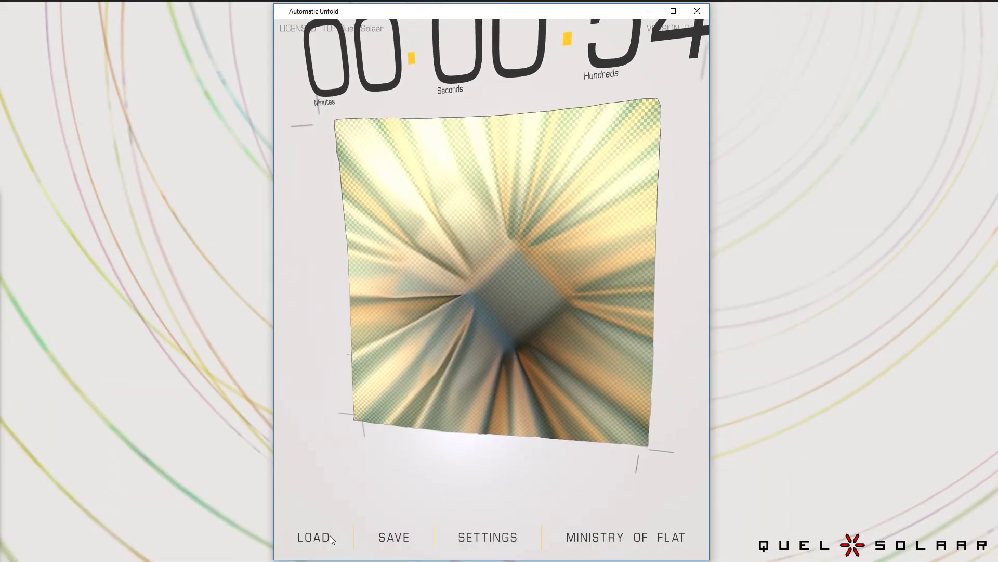
click(321, 539)
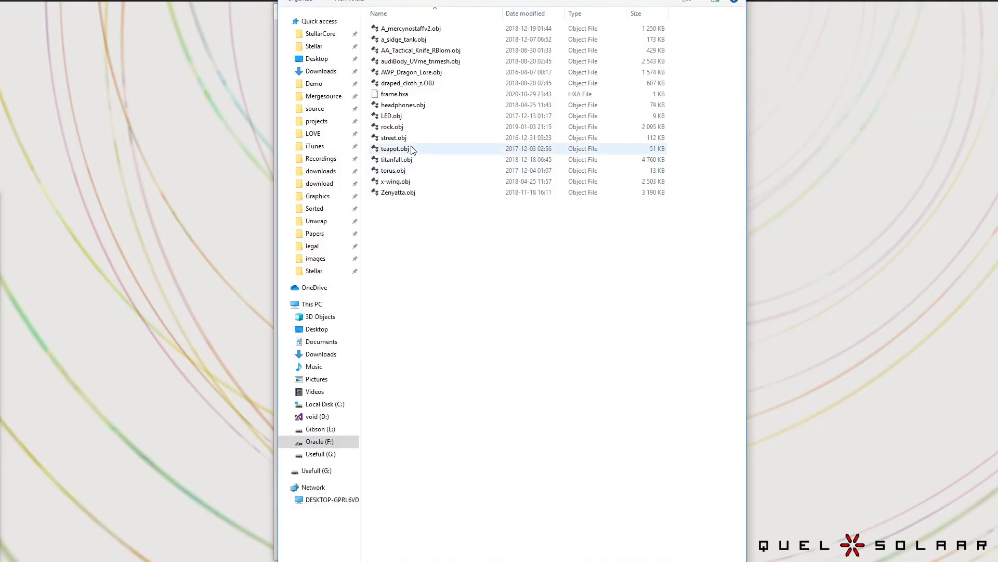
double_click(419, 129)
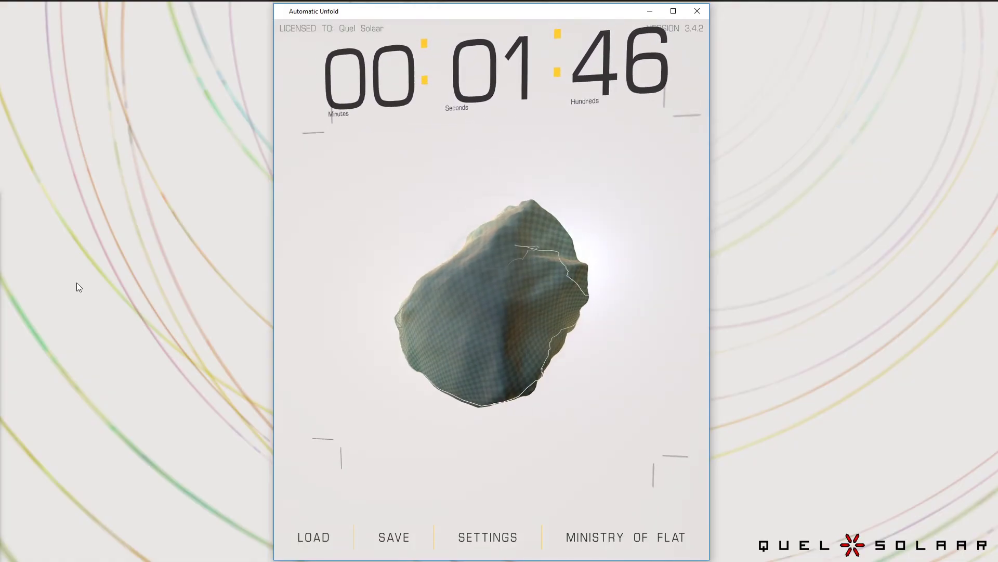
Load Zenyatta.obj and unfold the character into its flat UV pieces
click(325, 539)
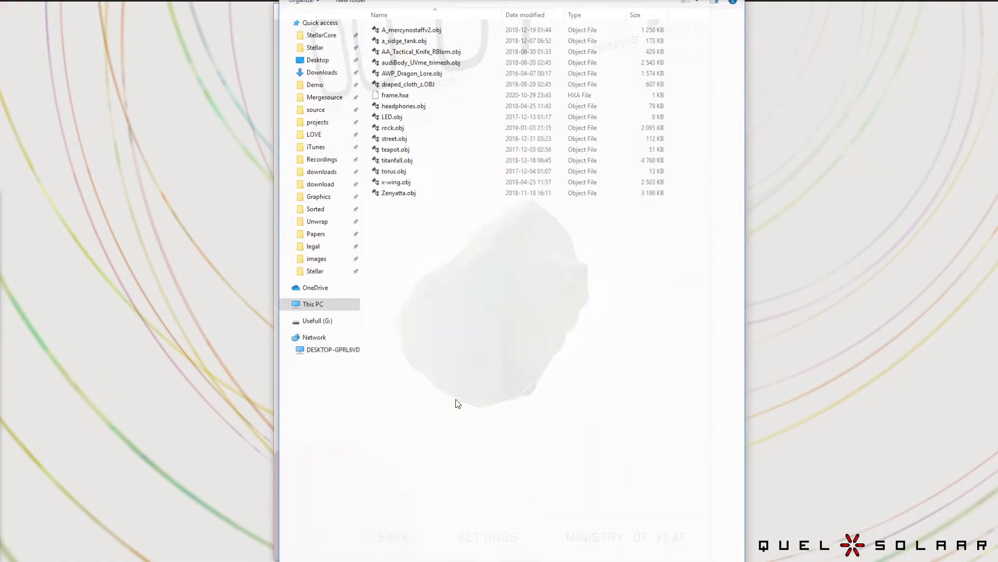
double_click(460, 194)
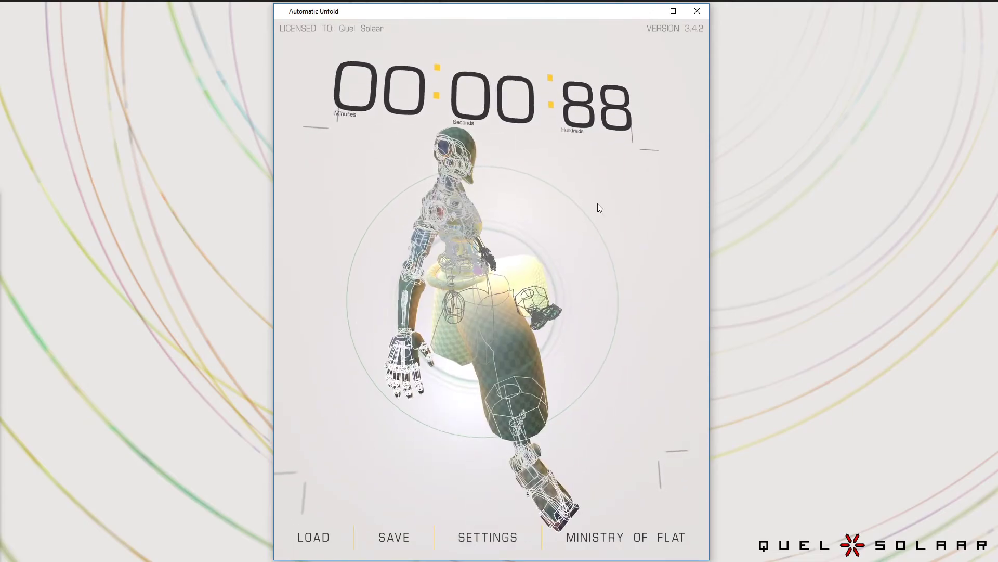
click(498, 204)
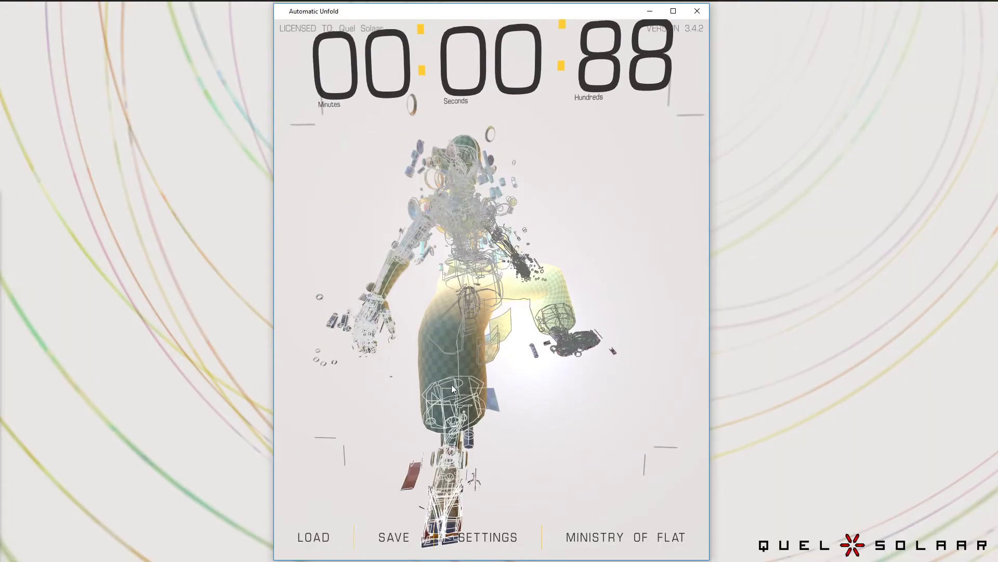
Load titanfall.obj for automatic unfolding and packing into many small UV islands
click(313, 537)
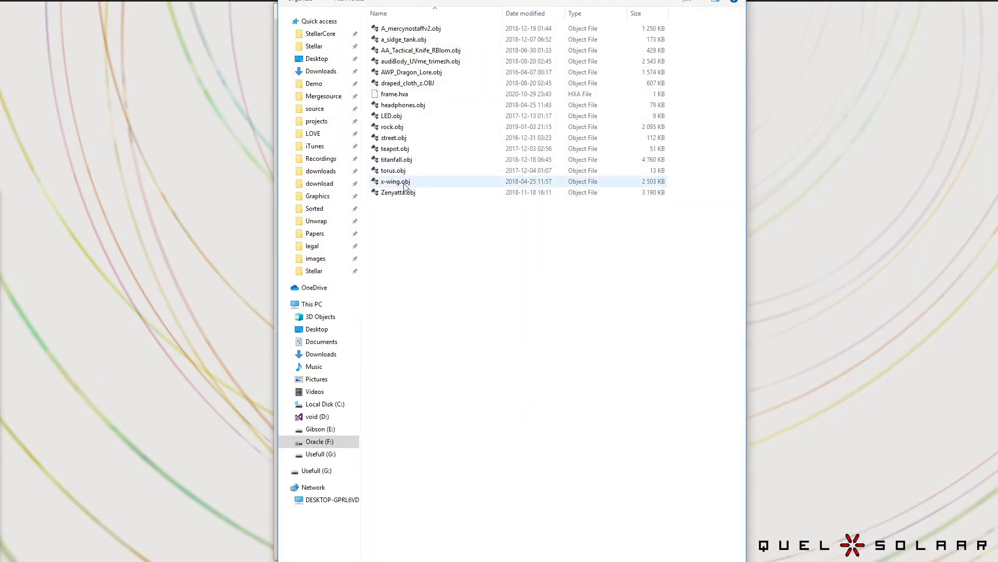
double_click(406, 160)
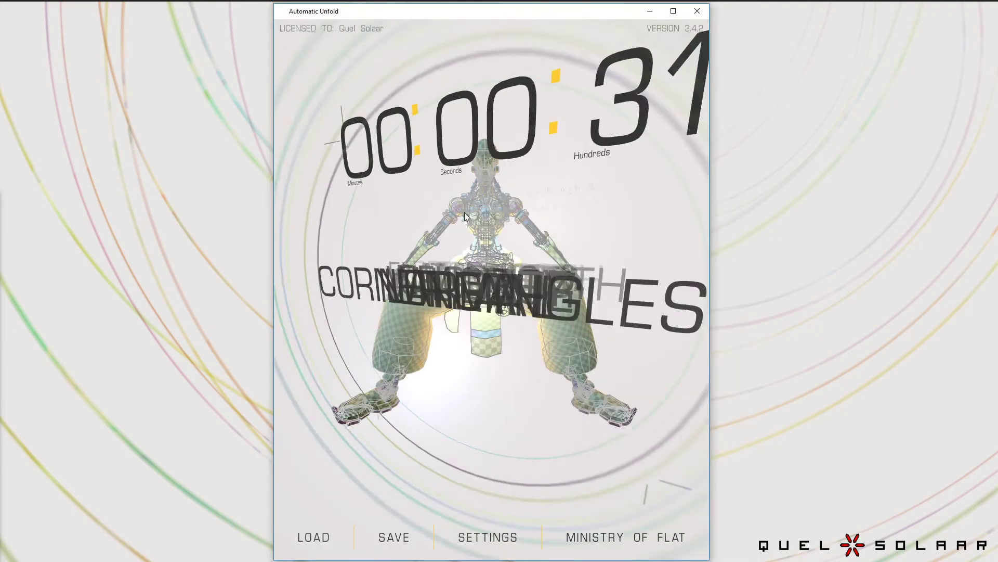